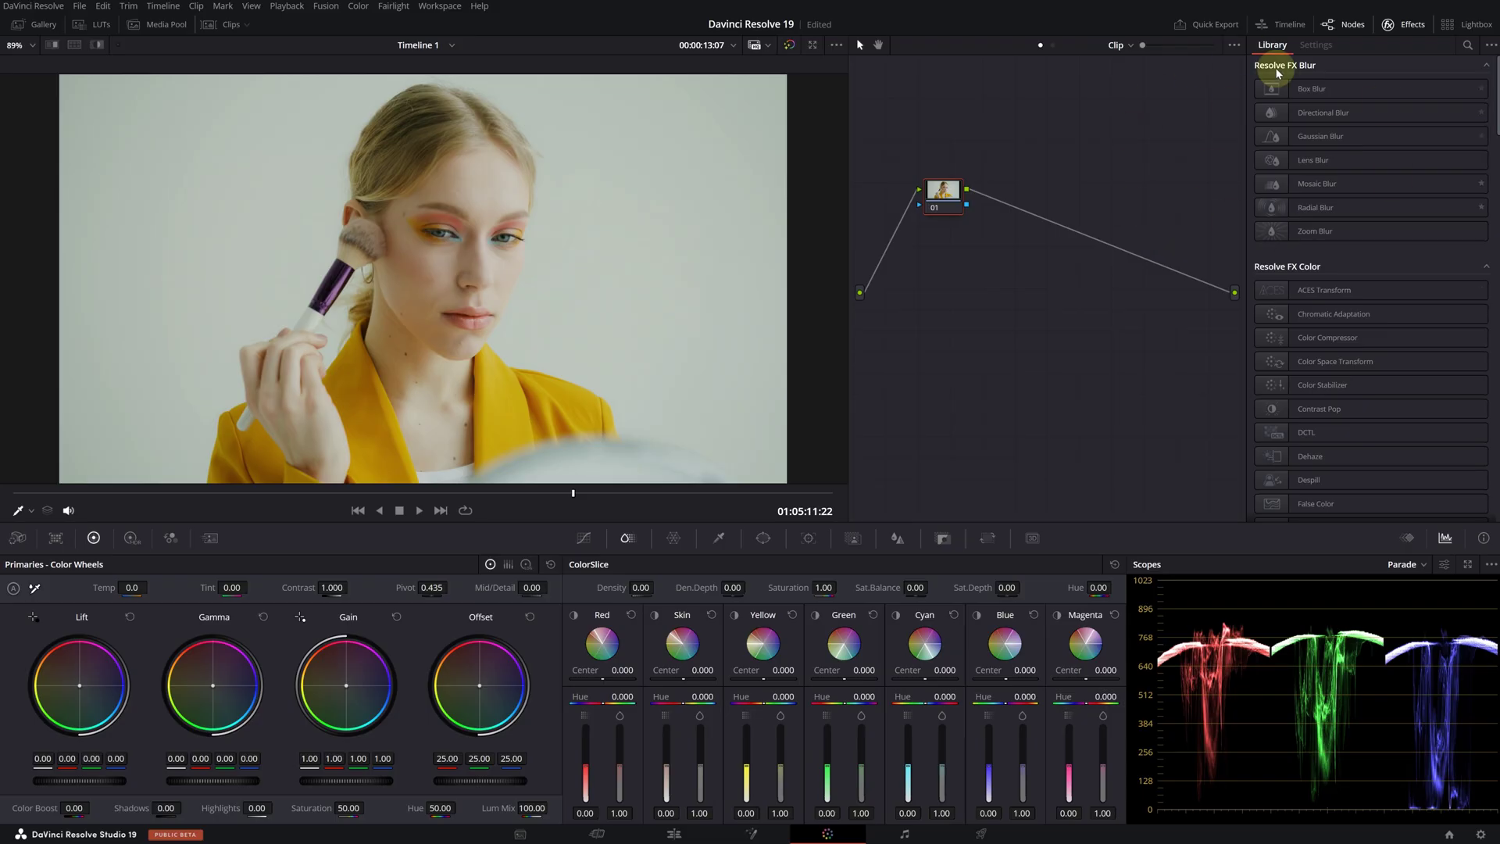
- Search Effects for 'fil' and apply Film Look Creator to the portrait clip's node
{"action": "left_click", "coordinate": [1467, 46]}
{"action": "type", "text": "film"}
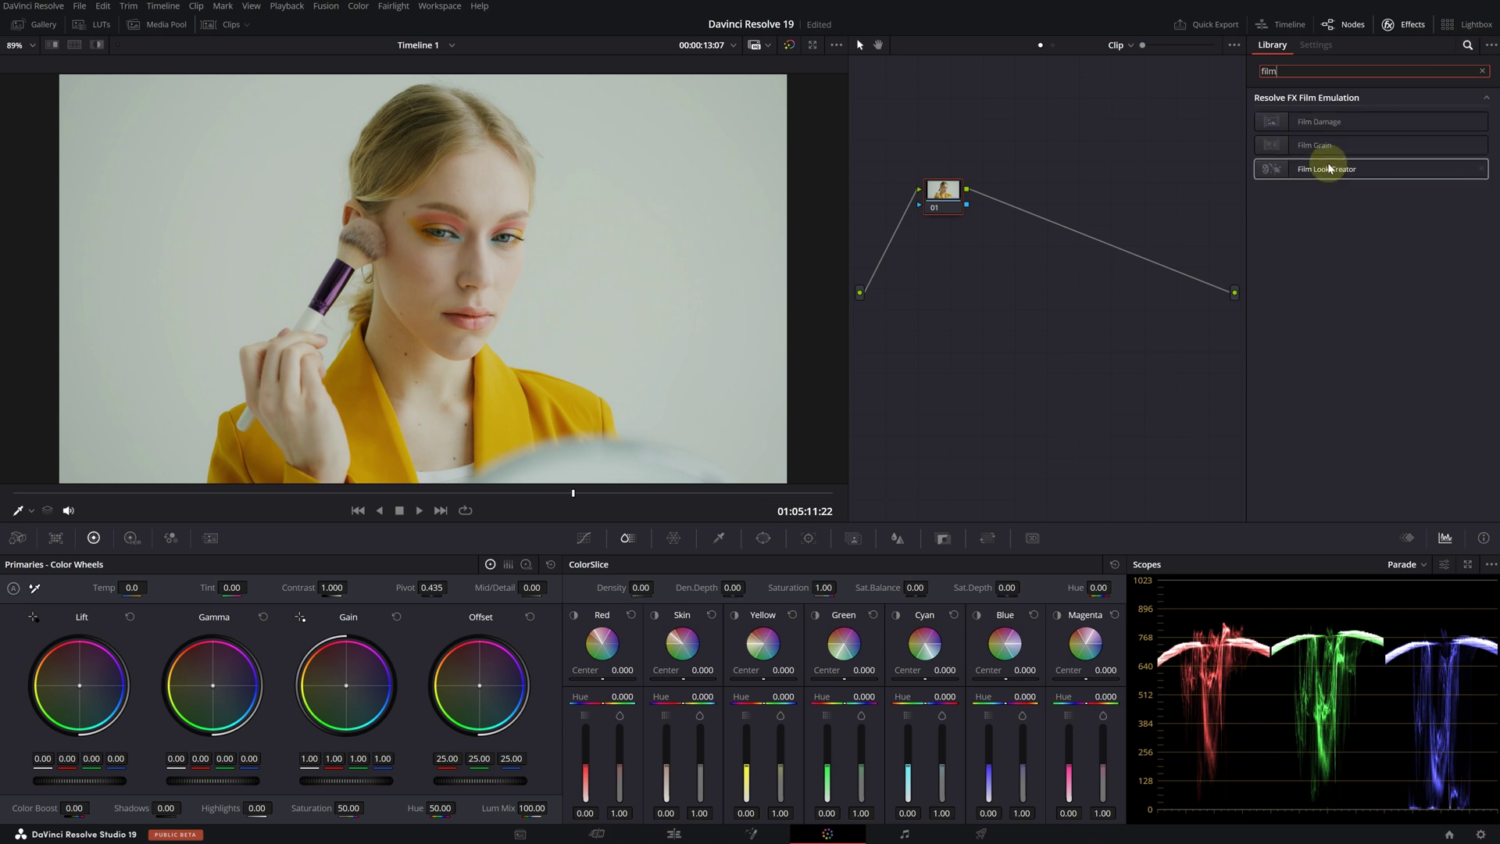
{"action": "left_click_drag", "start_coordinate": [1295, 171], "coordinate": [951, 200]}
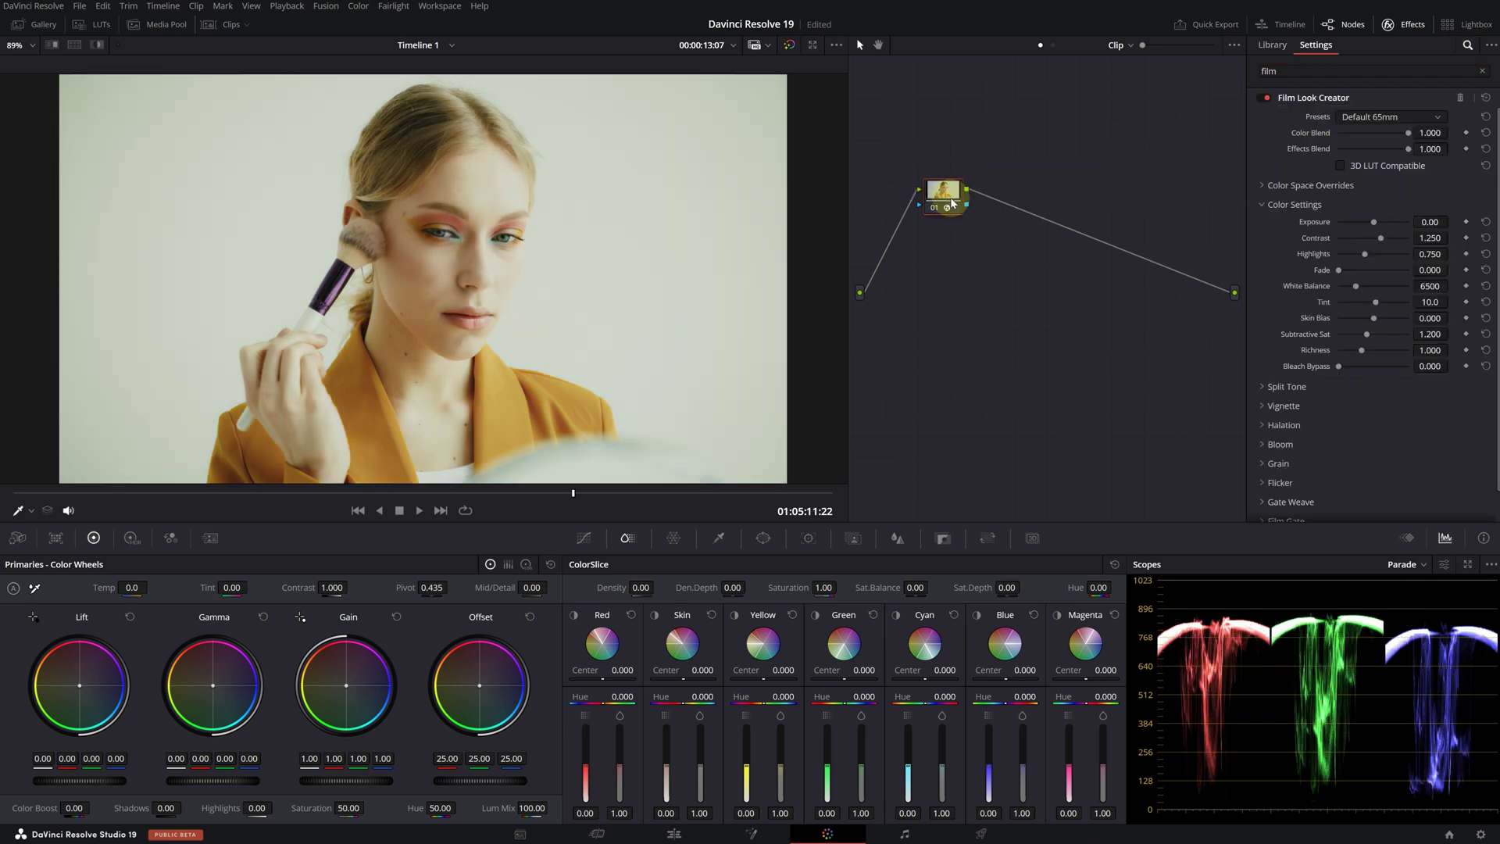
{"action": "left_click", "coordinate": [1483, 70]}
- Try the Default 35mm and Cinematic presets, nudge the image vertically, then pick Bleach Bypass
{"action": "left_click", "coordinate": [1376, 119]}
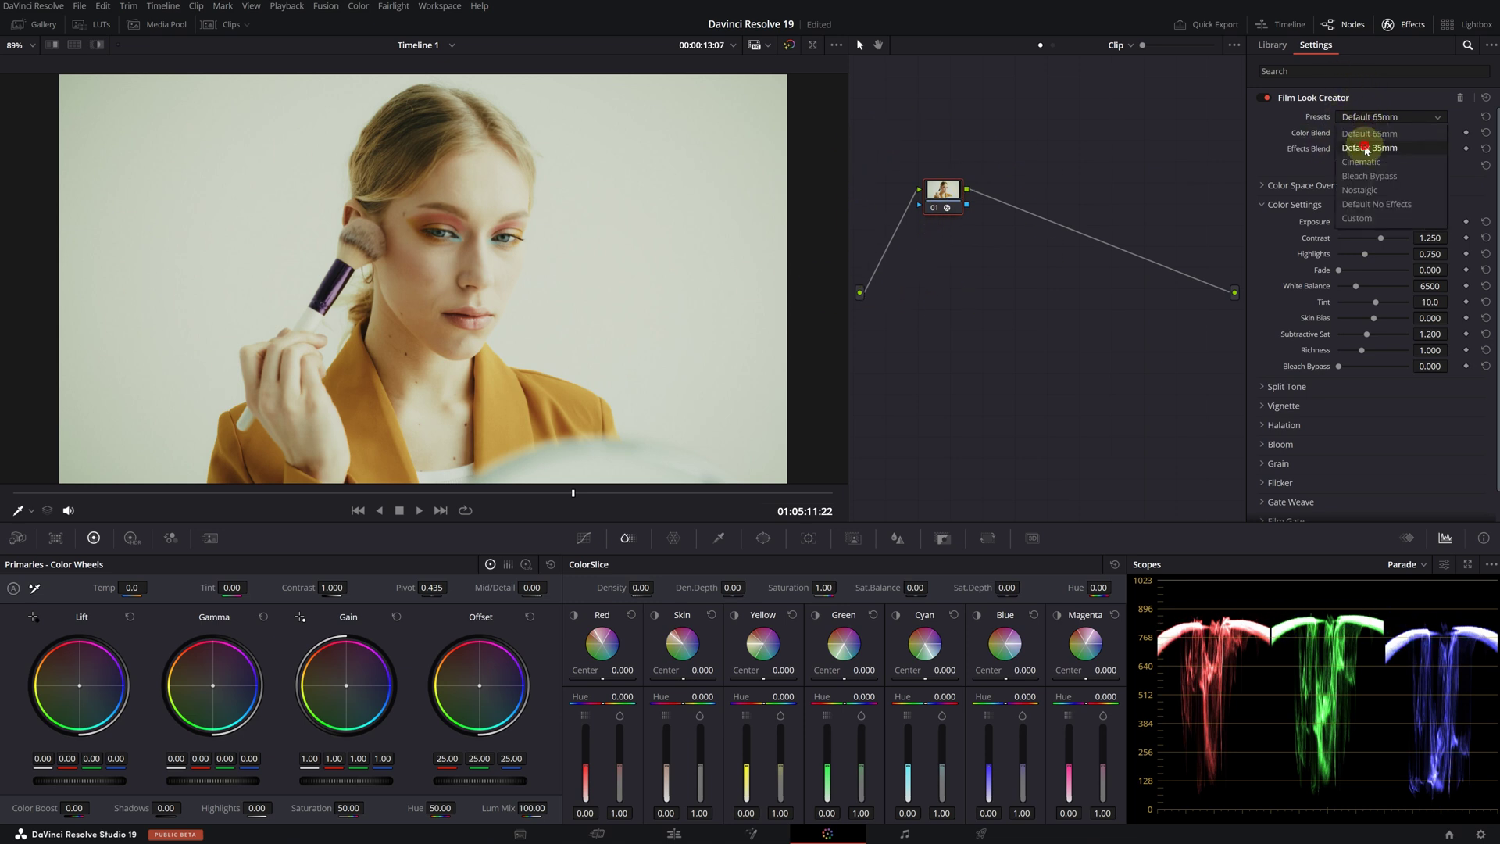
{"action": "left_click", "coordinate": [1368, 149]}
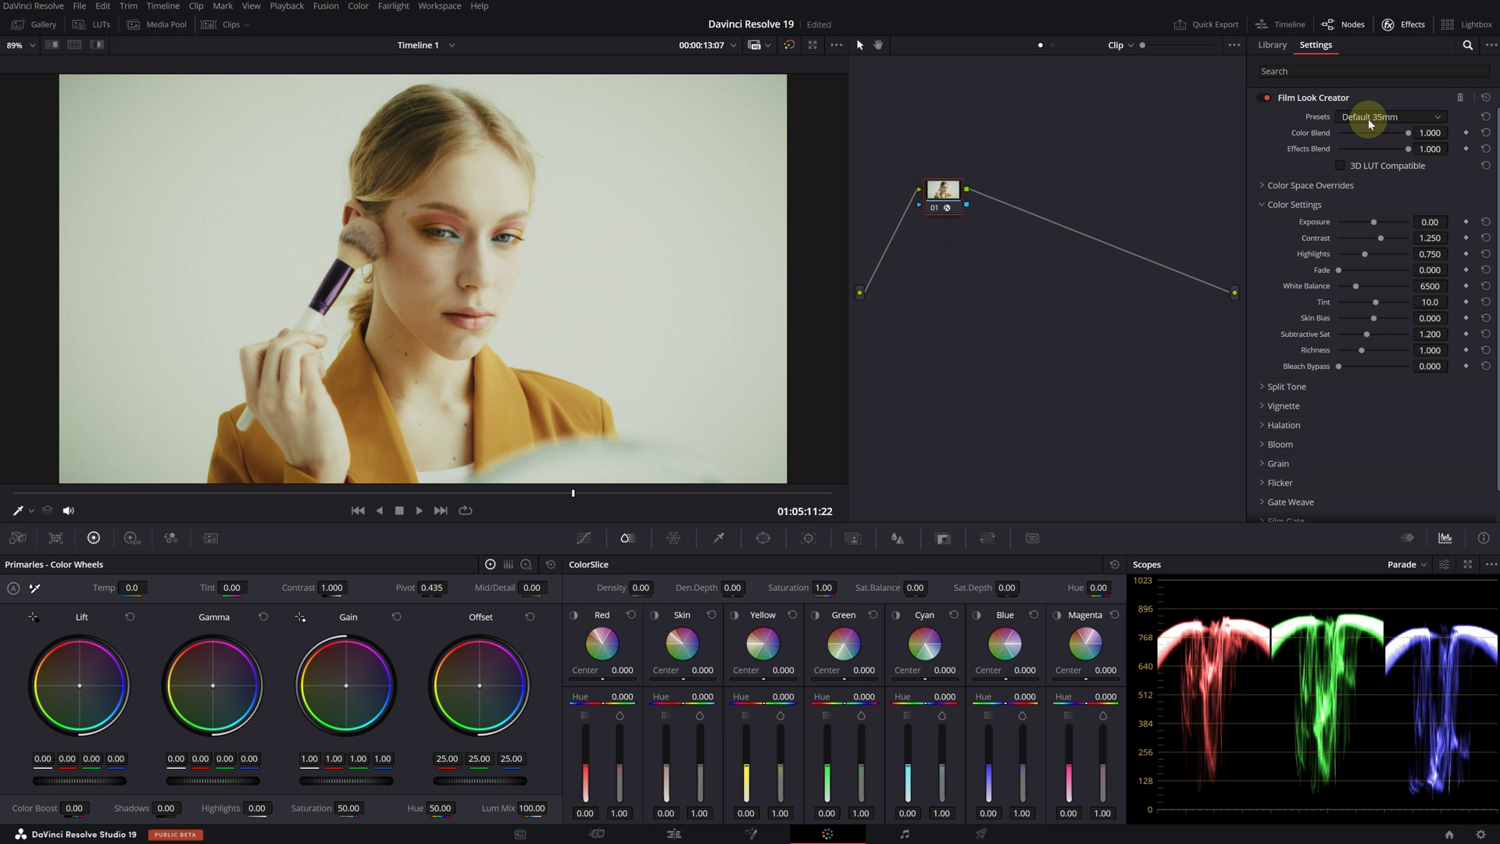
{"action": "left_click", "coordinate": [1367, 119]}
{"action": "left_click", "coordinate": [1371, 158]}
{"action": "left_click", "coordinate": [986, 539]}
{"action": "mouse_move", "coordinate": [606, 639]}
{"action": "left_mouse_down"}
{"action": "mouse_move", "coordinate": [594, 639]}
{"action": "mouse_move", "coordinate": [607, 635]}
{"action": "left_mouse_up"}
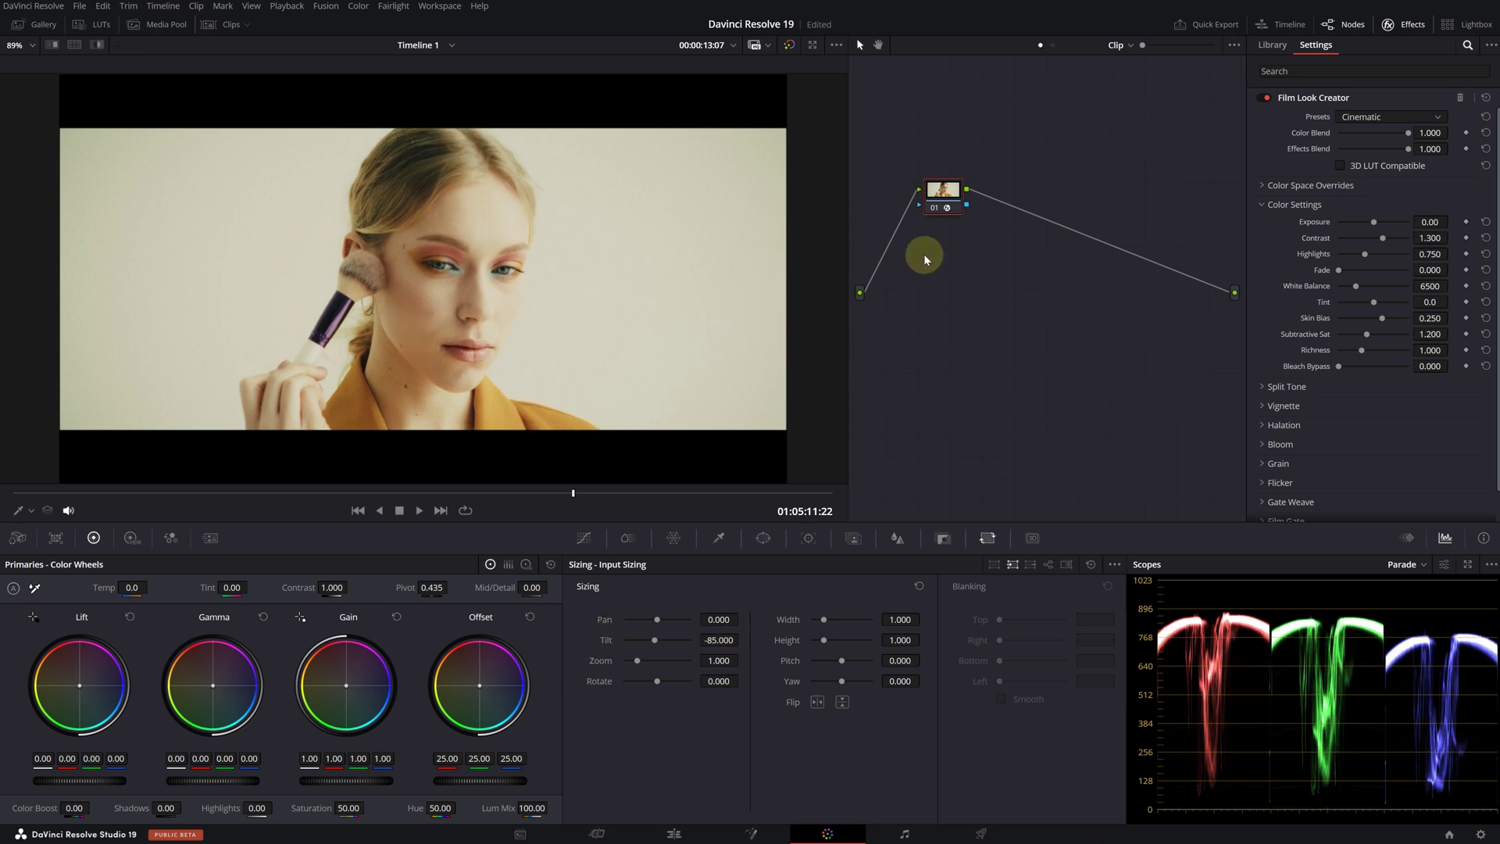
{"action": "left_click", "coordinate": [1379, 117]}
{"action": "left_click", "coordinate": [1374, 180]}
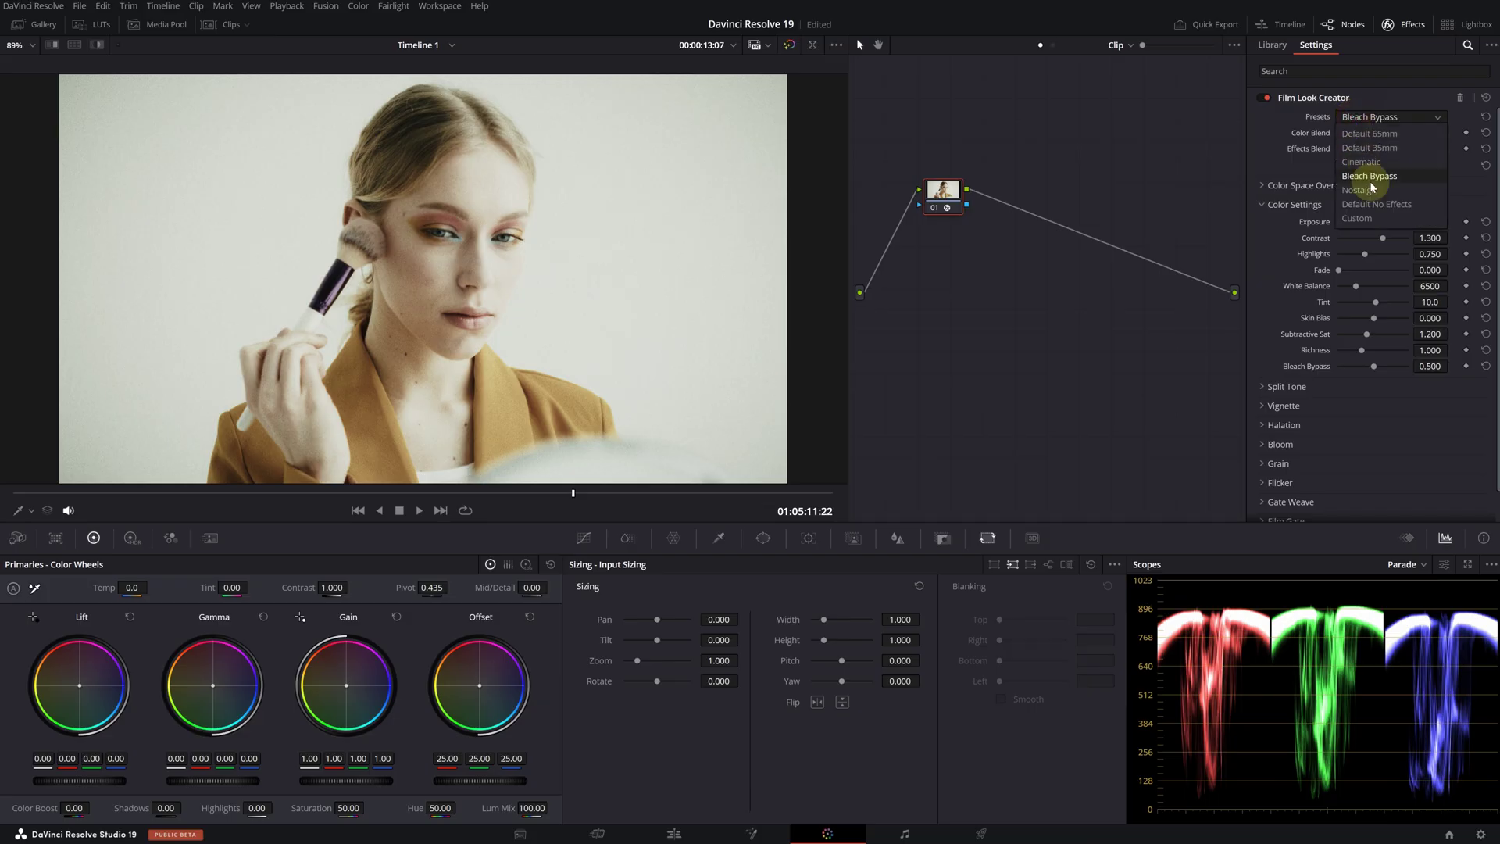
- Change the Film Look Creator preset from Bleach Bypass to Nostalgic
{"action": "left_click", "coordinate": [1369, 192]}
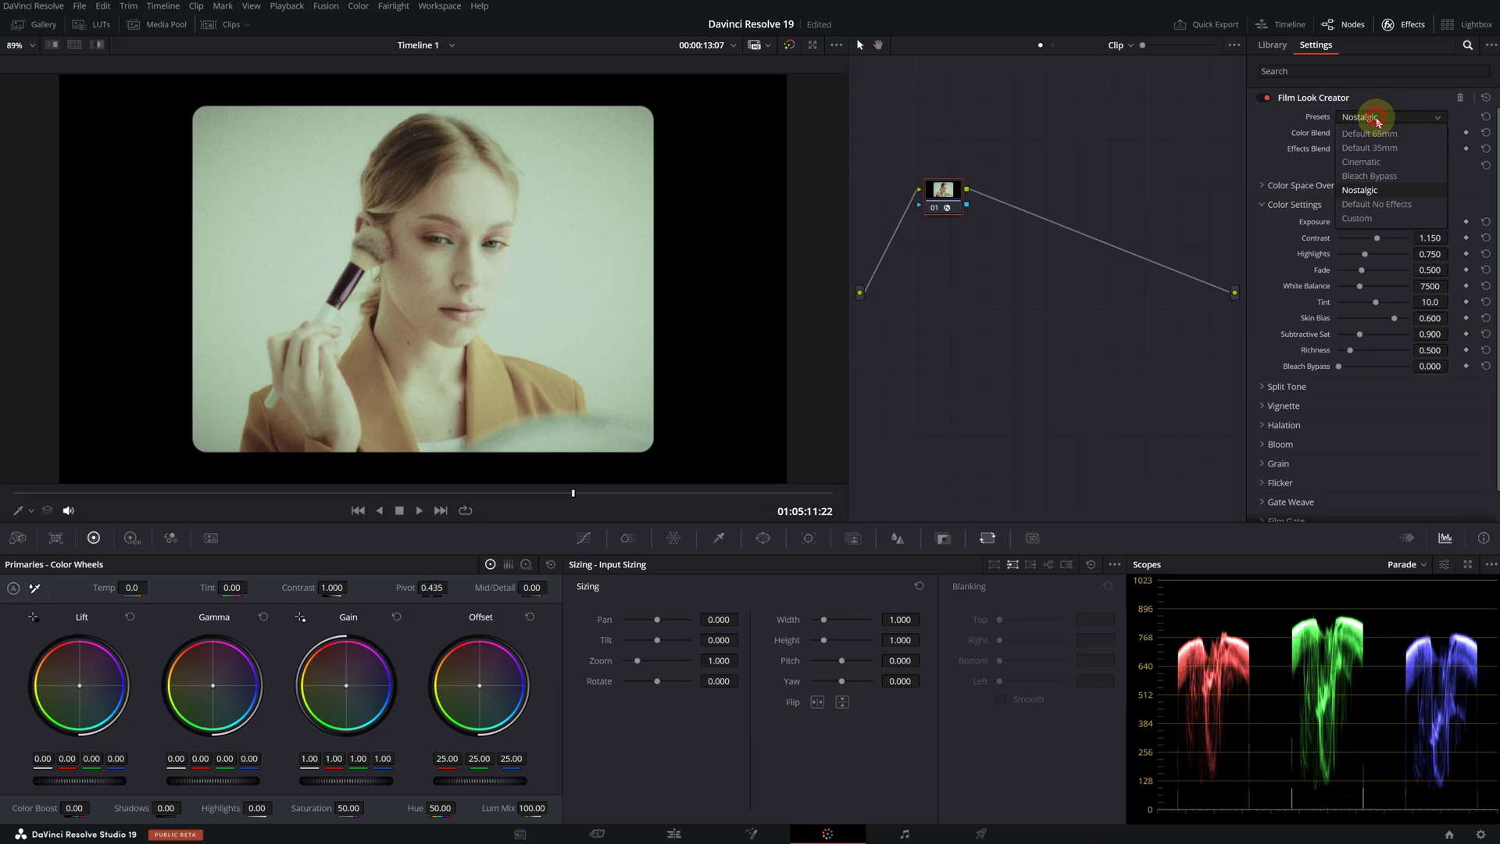
- Choose Default No Effects and toggle the film look off and on twice to compare
{"action": "left_click", "coordinate": [1381, 206]}
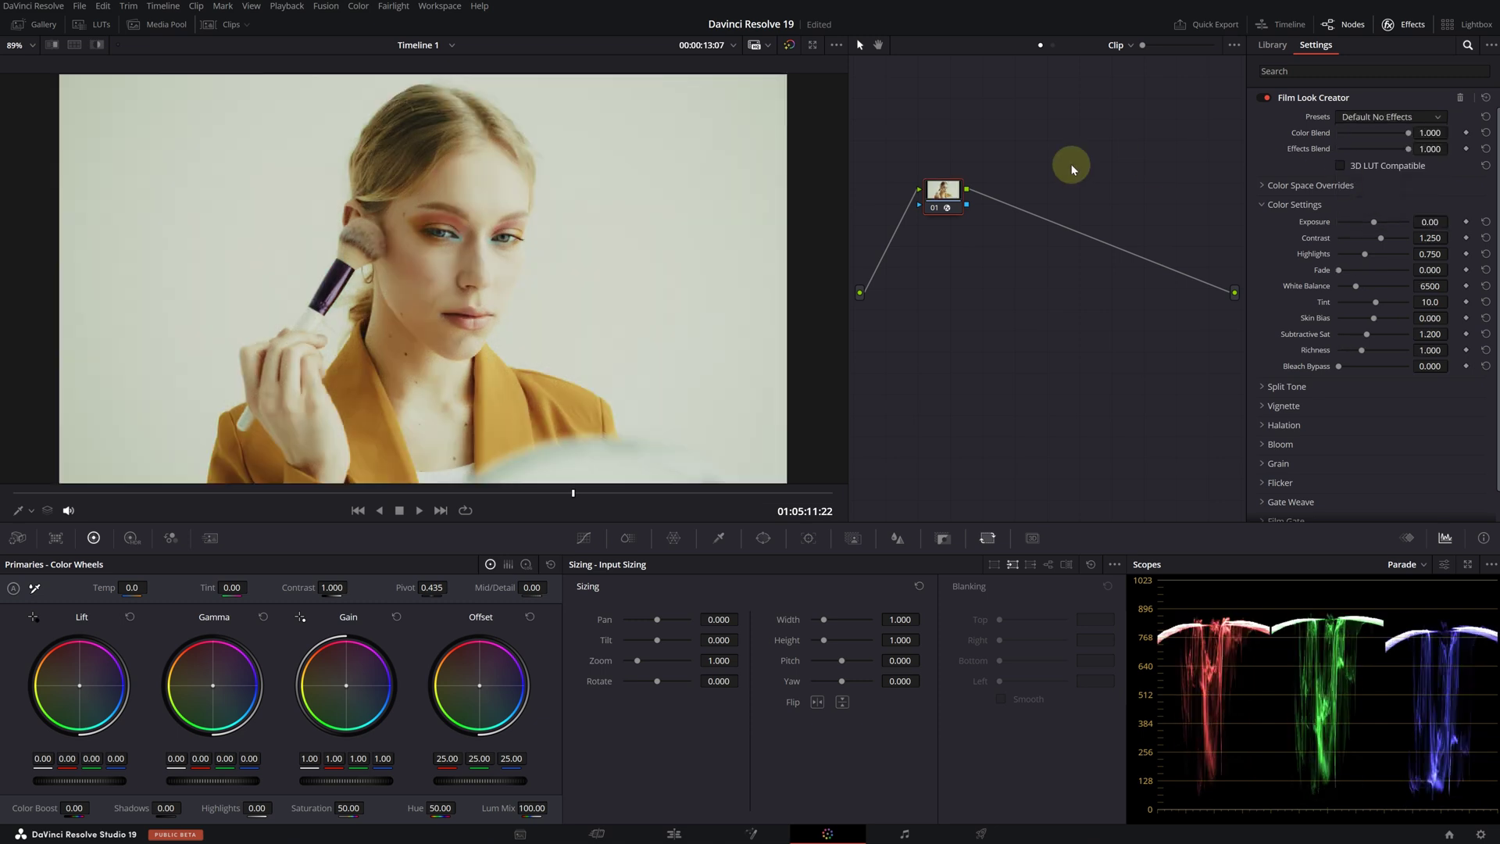
{"action": "left_click", "coordinate": [1265, 97]}
{"action": "left_click", "coordinate": [1264, 96]}
{"action": "left_click", "coordinate": [1264, 96]}
{"action": "left_click", "coordinate": [1264, 96]}
- Set the Film Look Creator preset to Default 65mm
{"action": "left_click", "coordinate": [1369, 117]}
{"action": "left_click", "coordinate": [1367, 218]}
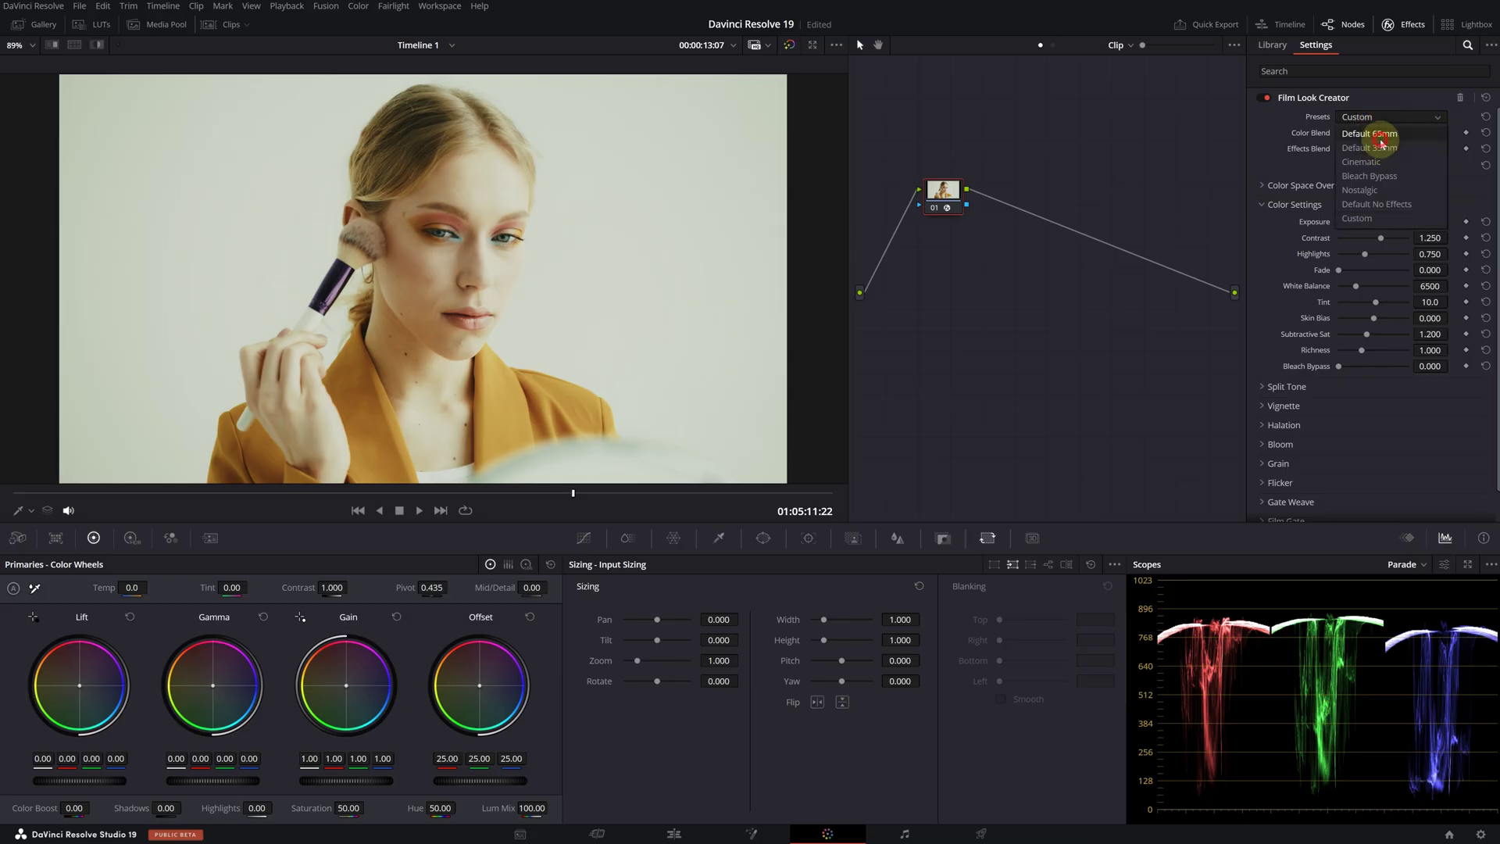
{"action": "left_click", "coordinate": [1379, 134]}
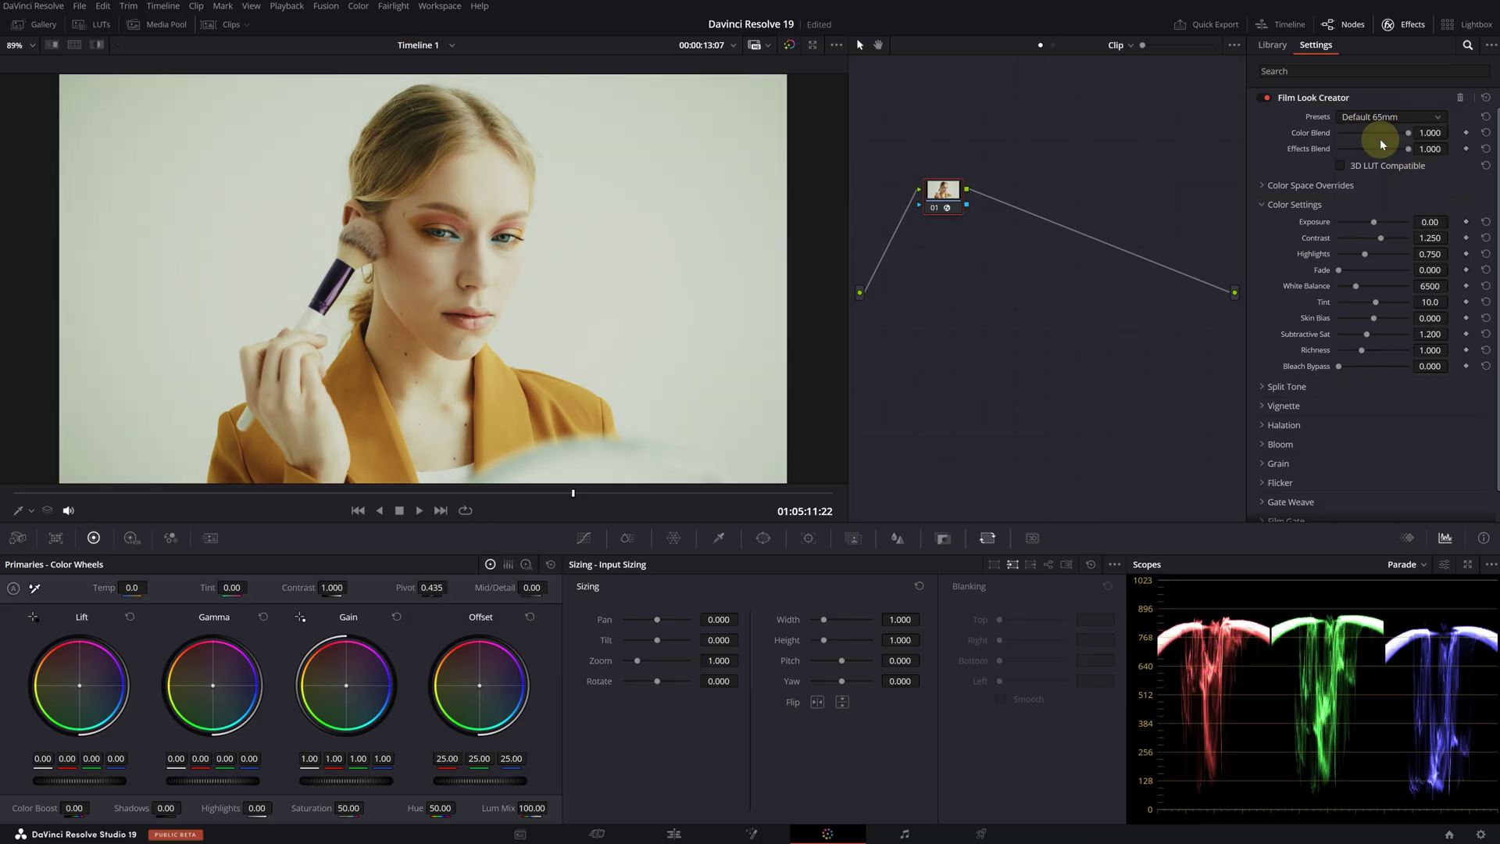
- Lower Color Blend to 0.541, reset Effects Blend to 1.000, and expand Color Space Overrides
{"action": "left_click_drag", "start_coordinate": [1411, 138], "coordinate": [1376, 162]}
{"action": "double_click", "coordinate": [1380, 157]}
{"action": "left_click", "coordinate": [1291, 187]}
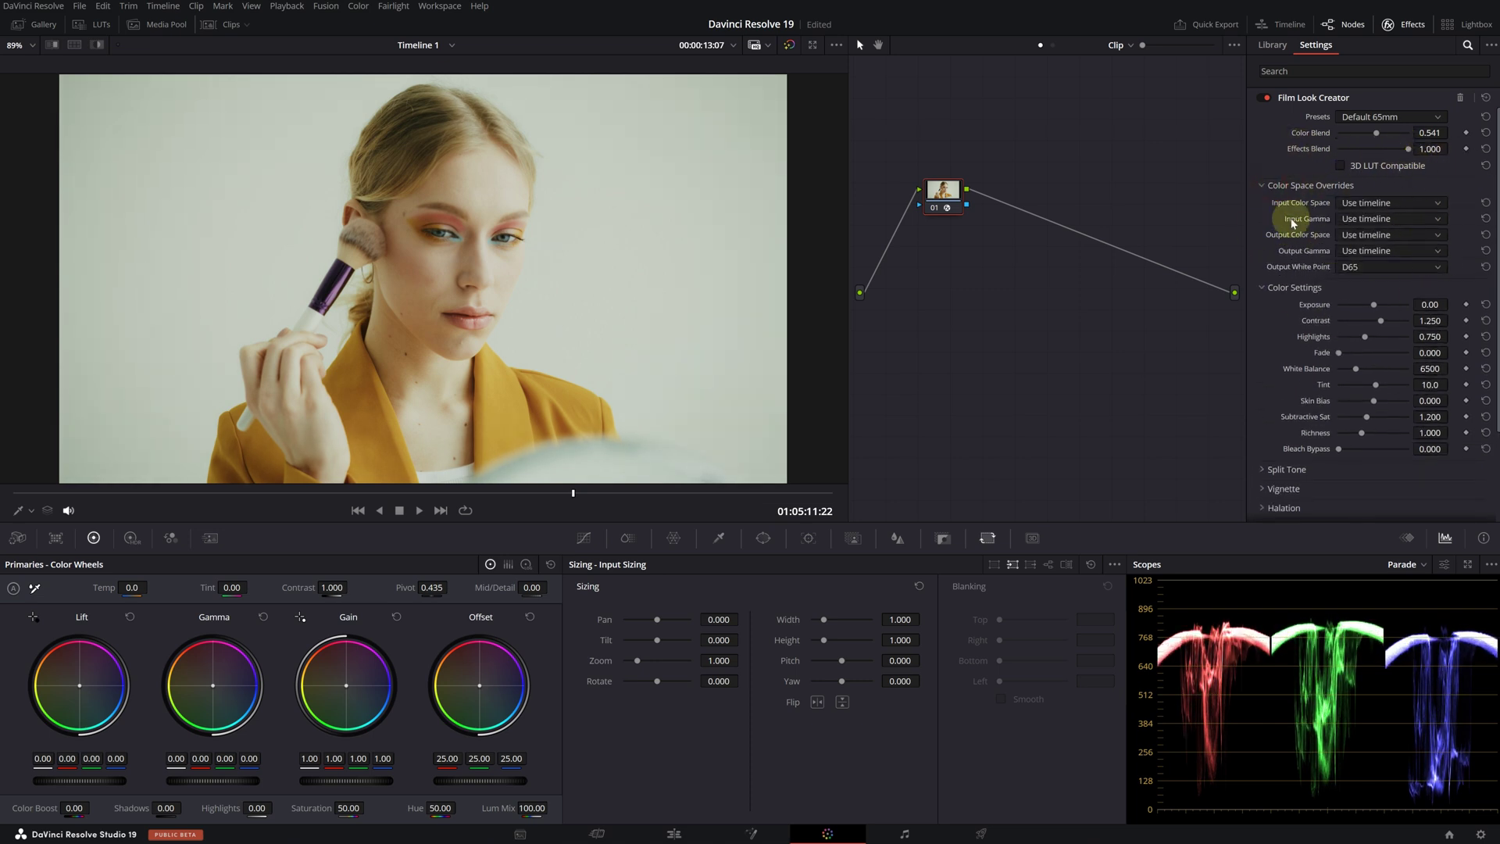
- Review the input color space, input gamma and output color space options without changing them
{"action": "left_click", "coordinate": [1366, 205]}
{"action": "left_click", "coordinate": [1325, 232]}
{"action": "left_click", "coordinate": [1363, 219]}
{"action": "left_click", "coordinate": [1285, 231]}
{"action": "left_click", "coordinate": [1369, 236]}
{"action": "left_click", "coordinate": [1279, 221]}
{"action": "scroll", "coordinate": [1320, 156], "scroll_direction": "down", "scroll_amount": 3}
{"action": "scroll", "coordinate": [1329, 188], "scroll_direction": "up", "scroll_amount": 3}
{"action": "left_click", "coordinate": [1283, 287]}
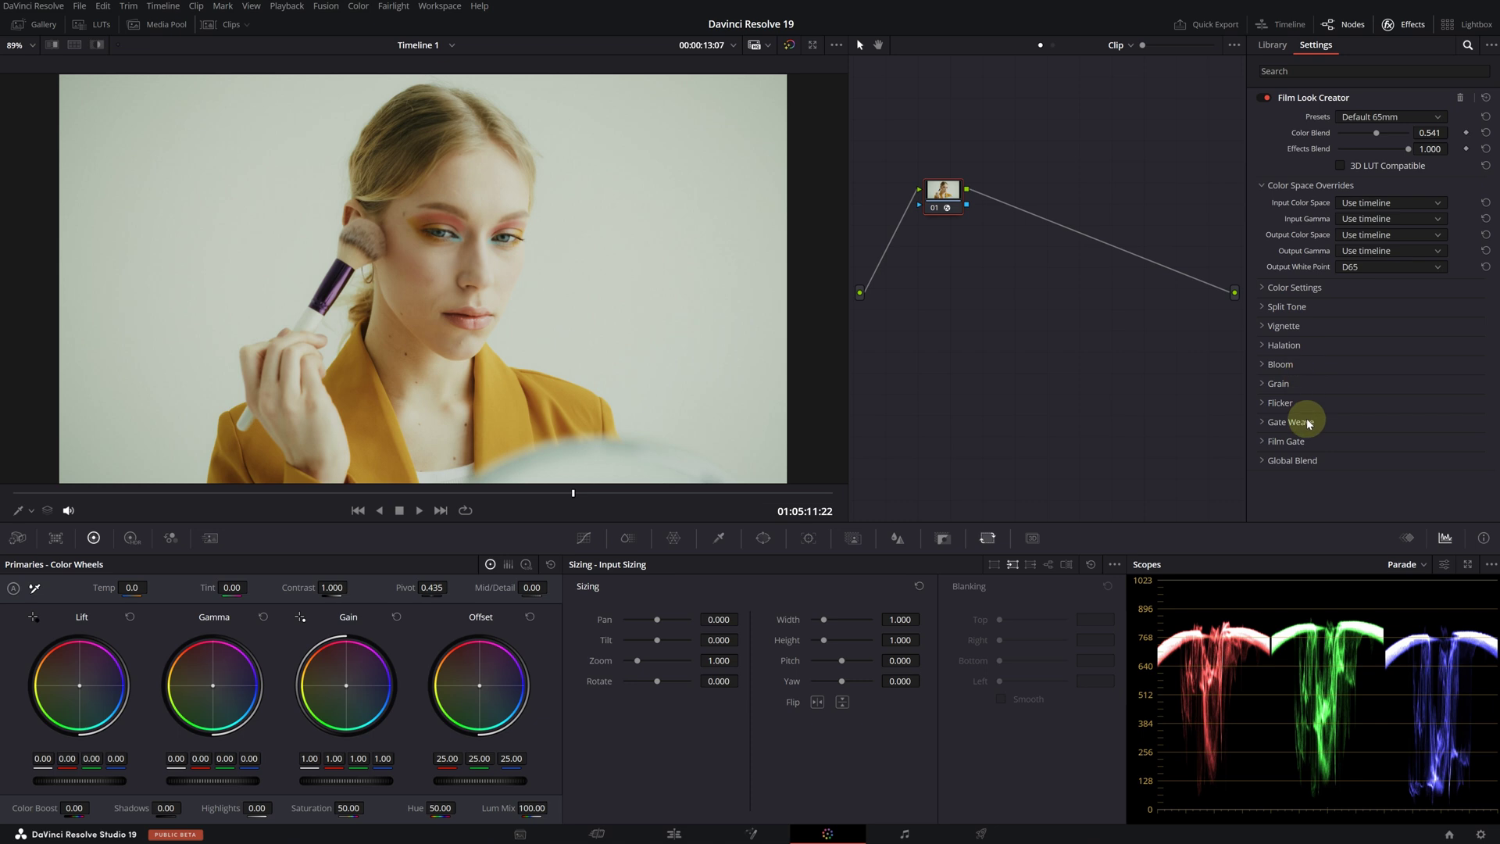
{"action": "left_click", "coordinate": [1297, 184]}
{"action": "left_click", "coordinate": [1278, 186]}
{"action": "left_click", "coordinate": [1285, 289]}
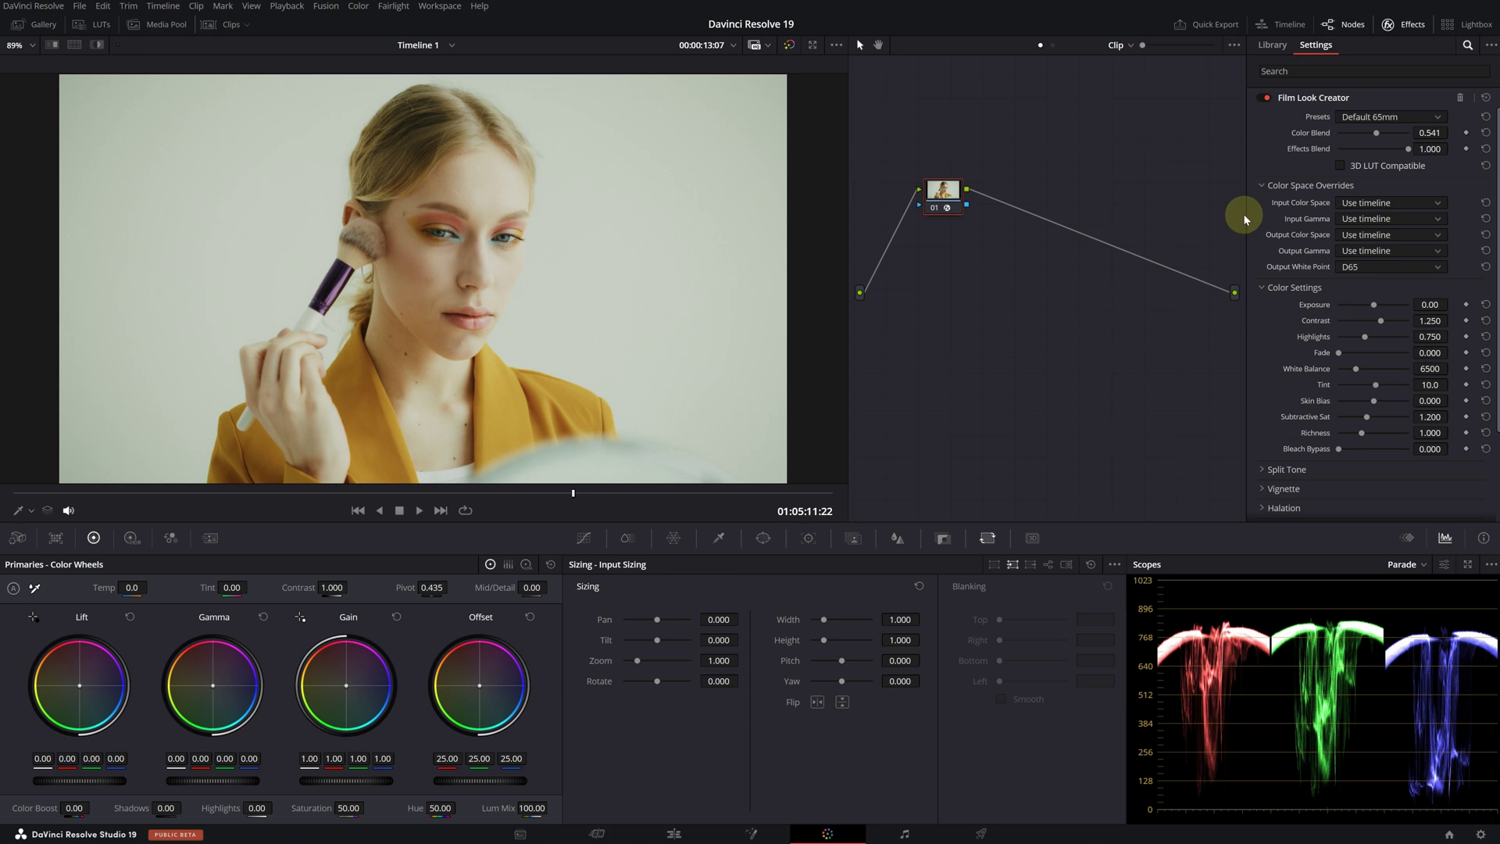
- Set Exposure to -1.98 and lower Highlights to 0.677
{"action": "scroll", "coordinate": [1294, 266], "scroll_direction": "down", "scroll_amount": 2}
{"action": "left_click_drag", "start_coordinate": [1429, 224], "coordinate": [854, 438]}
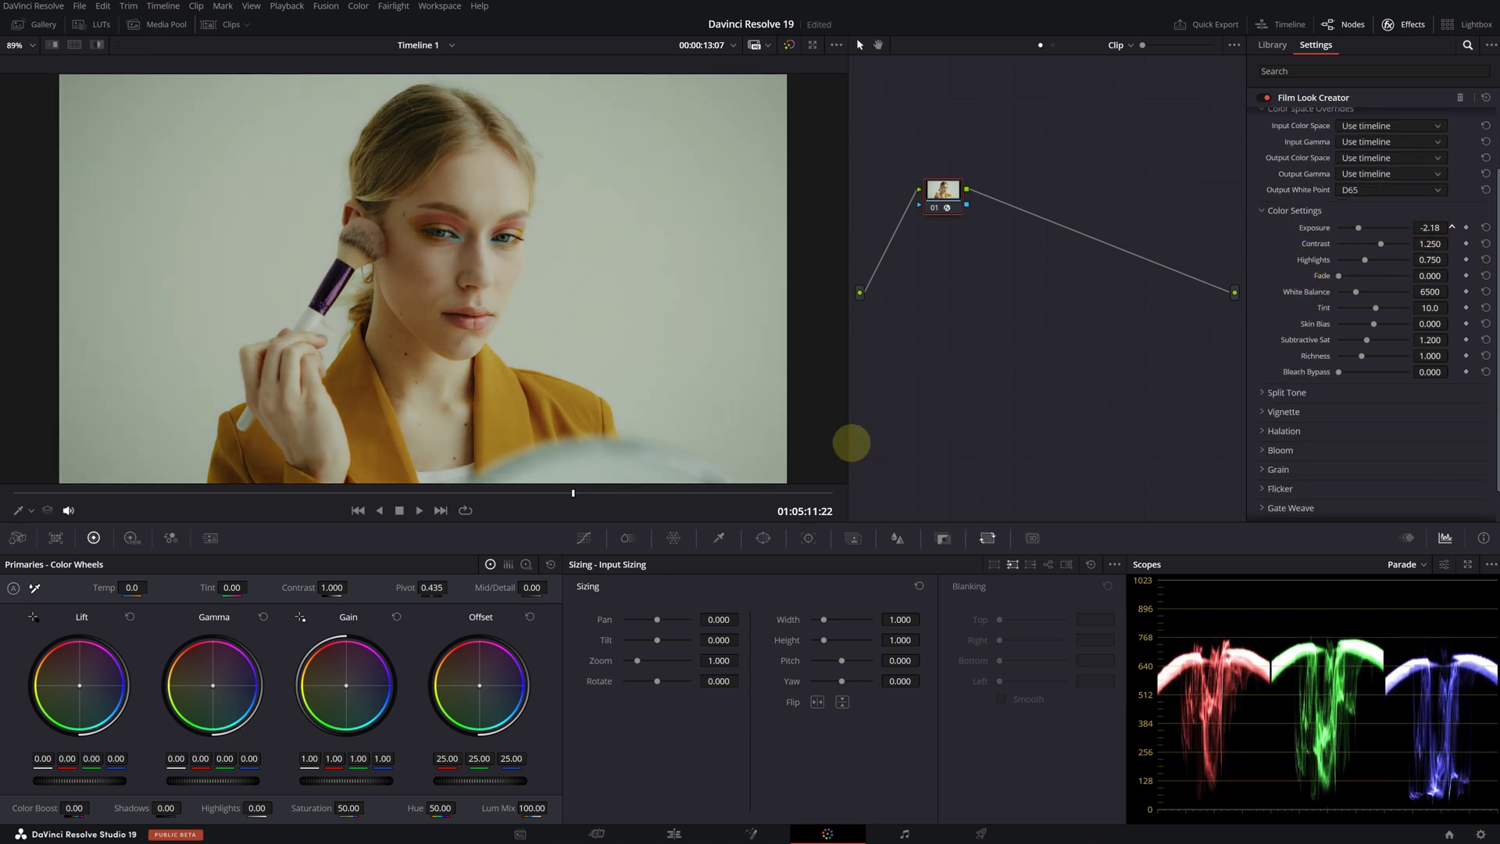
{"action": "left_click_drag", "start_coordinate": [1430, 243], "coordinate": [1119, 544]}
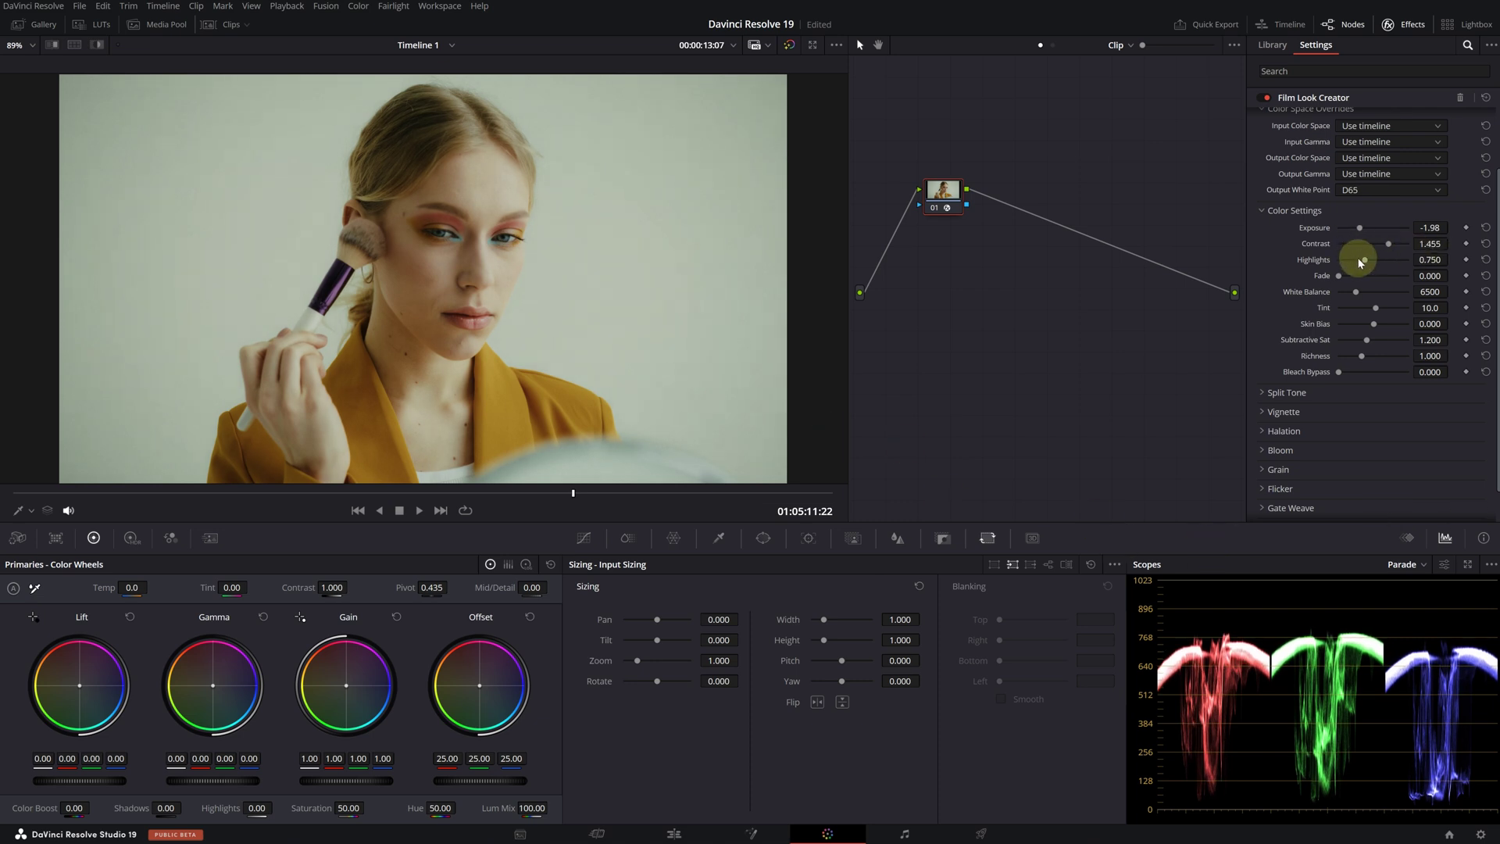
{"action": "left_click_drag", "start_coordinate": [1360, 262], "coordinate": [722, 434]}
- Set a subtle Fade of 0.286 and lower White Balance to 4778
{"action": "left_click_drag", "start_coordinate": [816, 432], "coordinate": [1438, 501]}
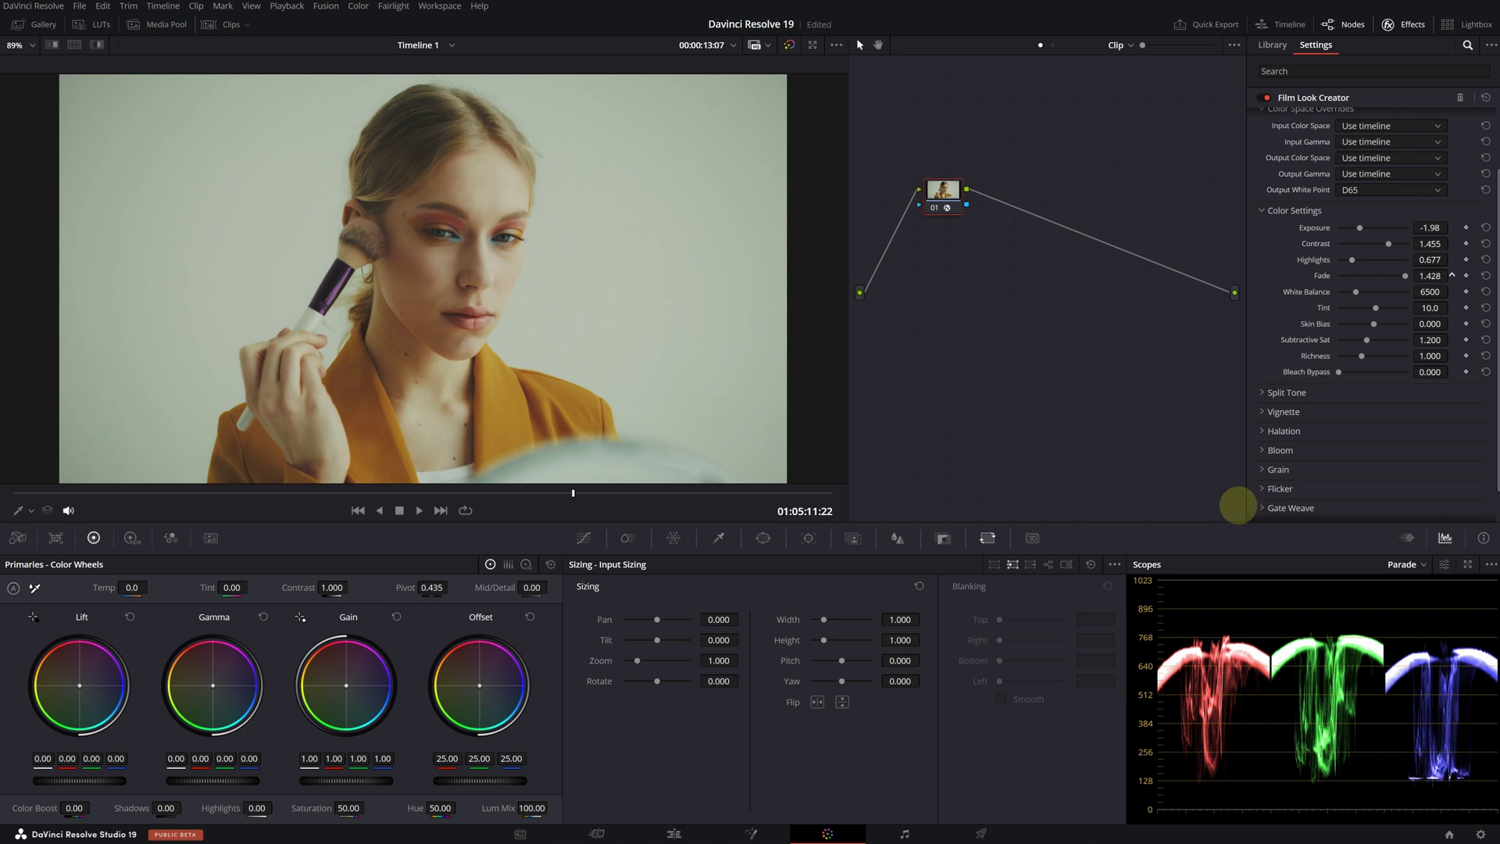
{"action": "key", "text": "ctrl+z"}
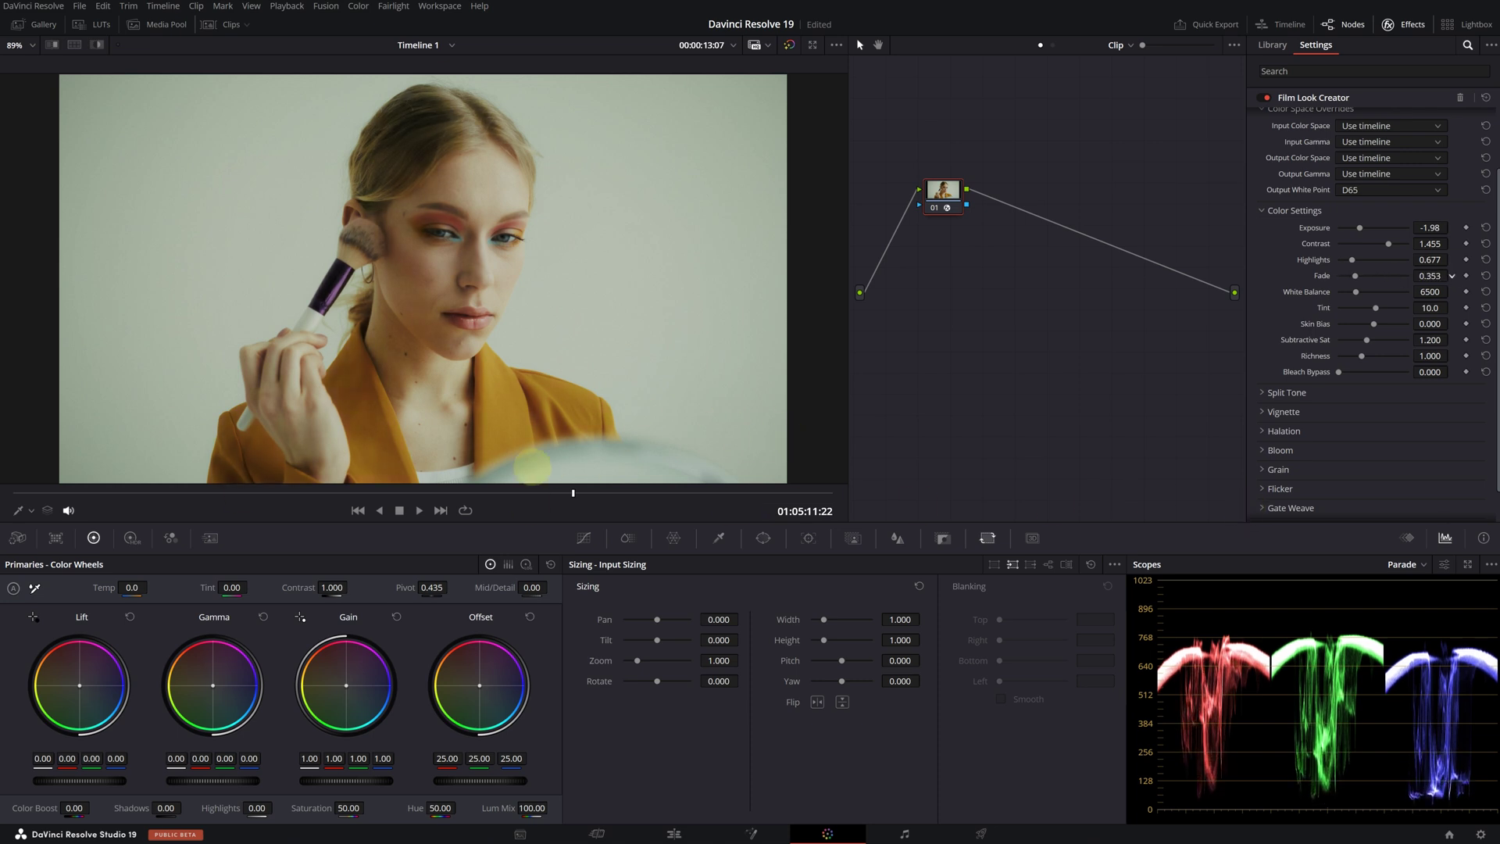
{"action": "left_click_drag", "start_coordinate": [1340, 297], "coordinate": [151, 321]}
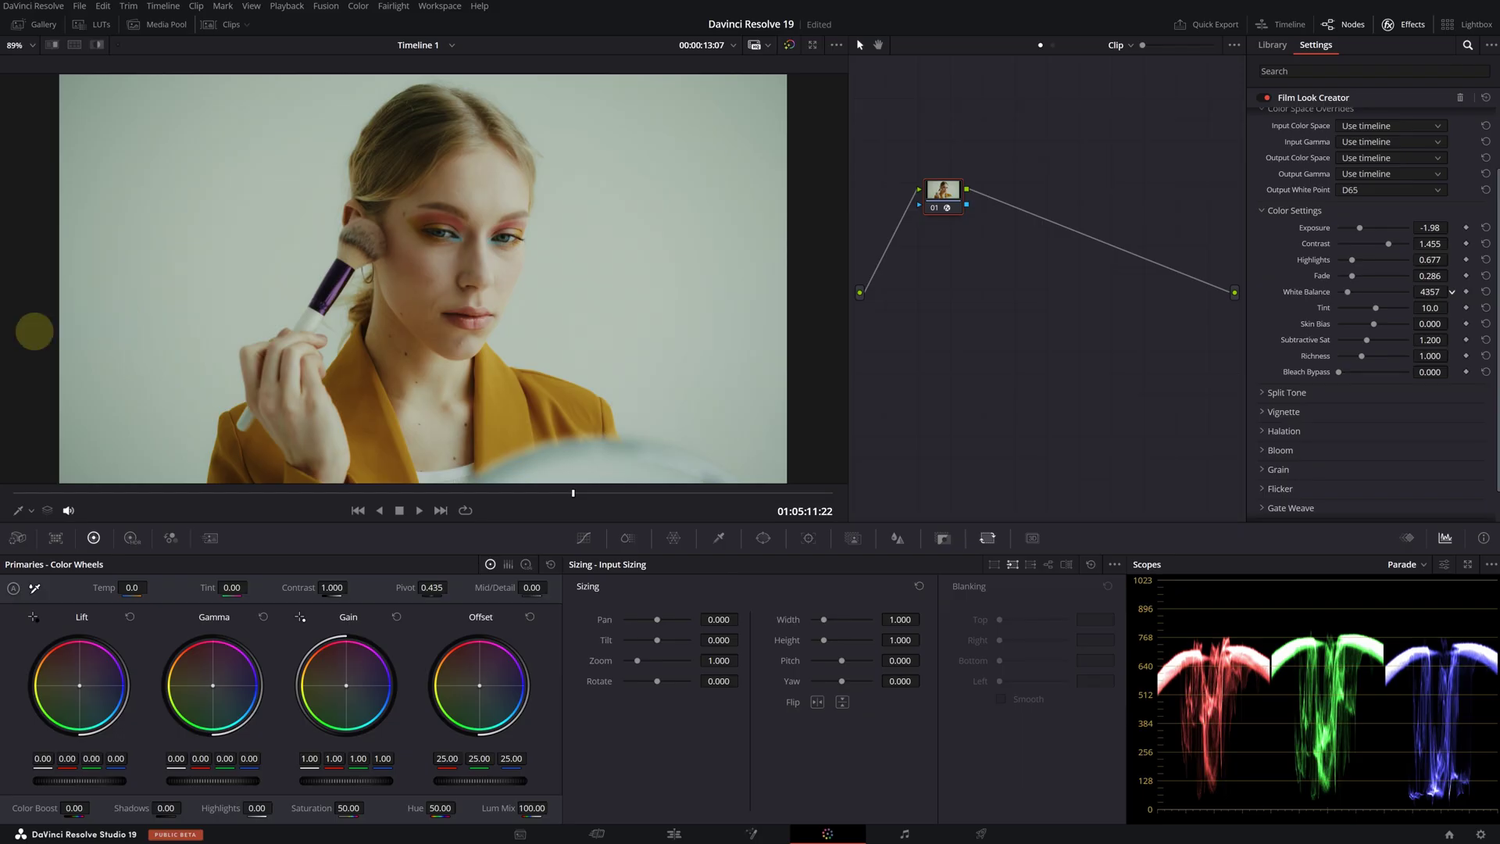
- Set White Balance to 4499, Tint to 44.2 and Skin Bias to 0.766
{"action": "left_click_drag", "start_coordinate": [34, 328], "coordinate": [138, 457]}
{"action": "left_click_drag", "start_coordinate": [1428, 304], "coordinate": [743, 509]}
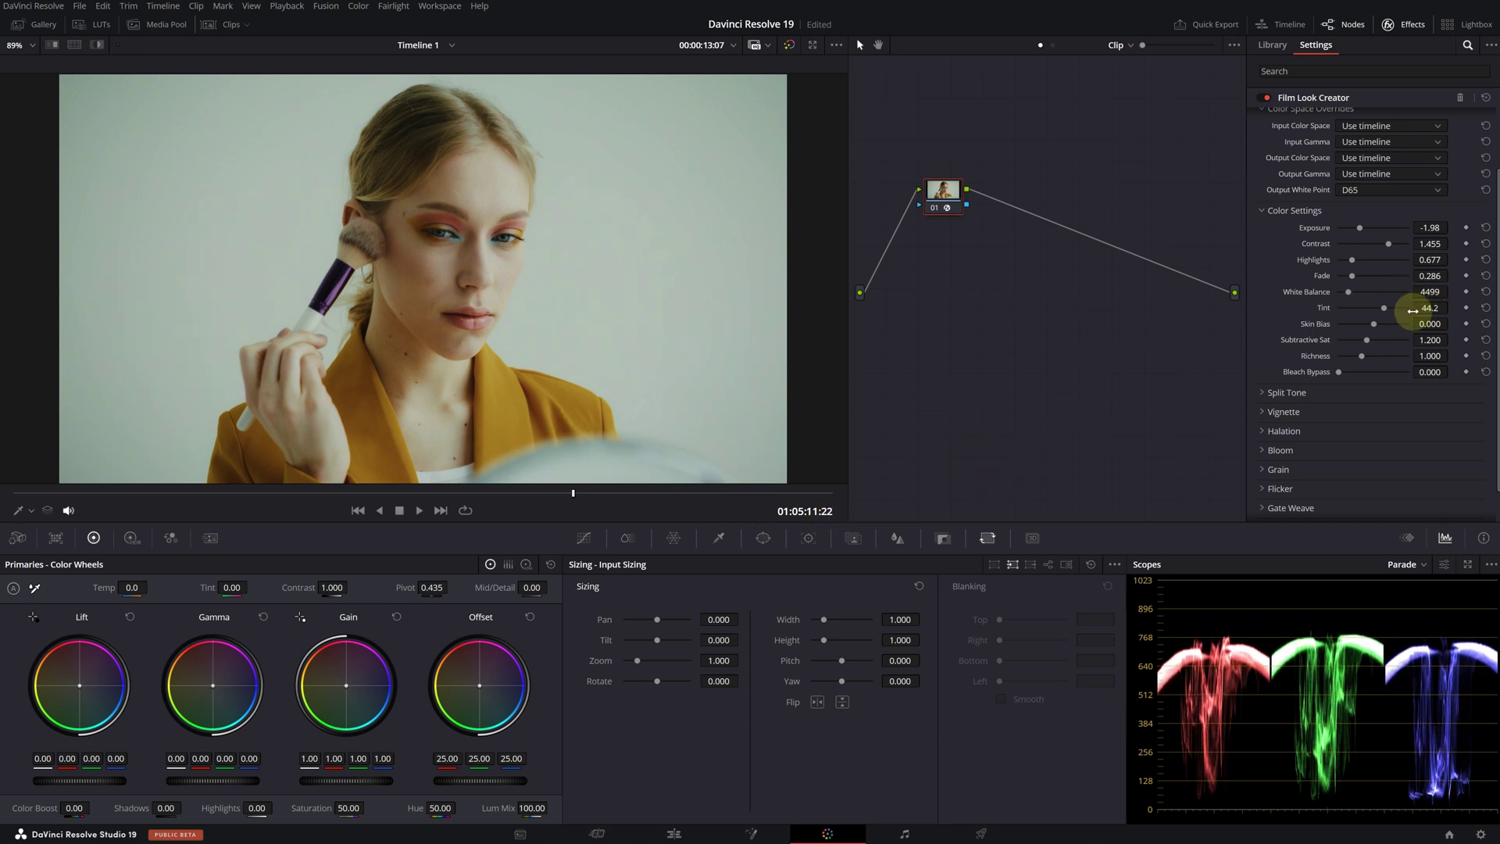
{"action": "scroll", "coordinate": [1399, 306], "scroll_direction": "down", "scroll_amount": 1}
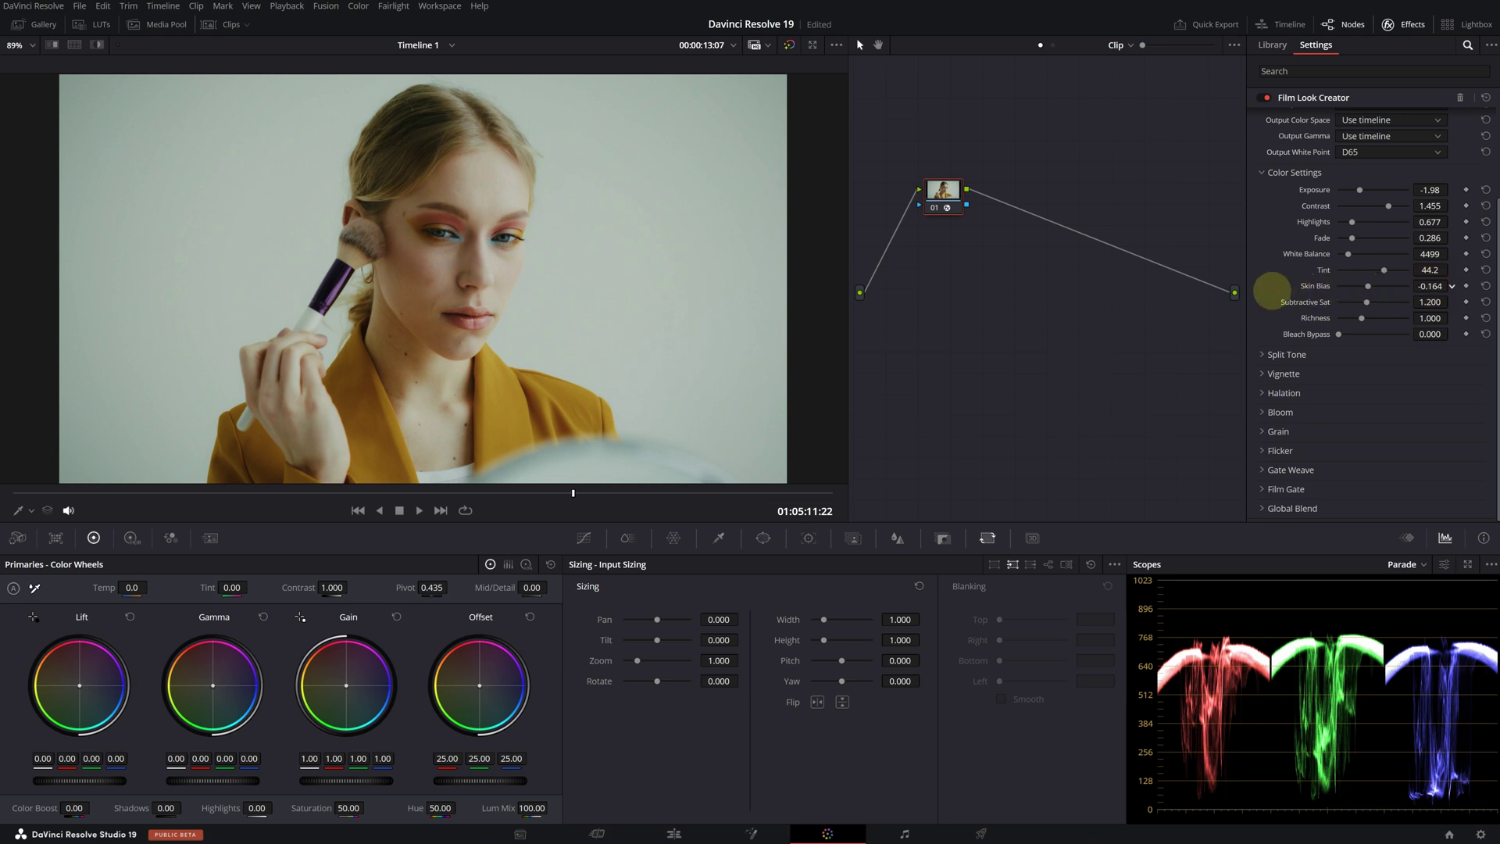
{"action": "left_click_drag", "start_coordinate": [990, 283], "coordinate": [1209, 698]}
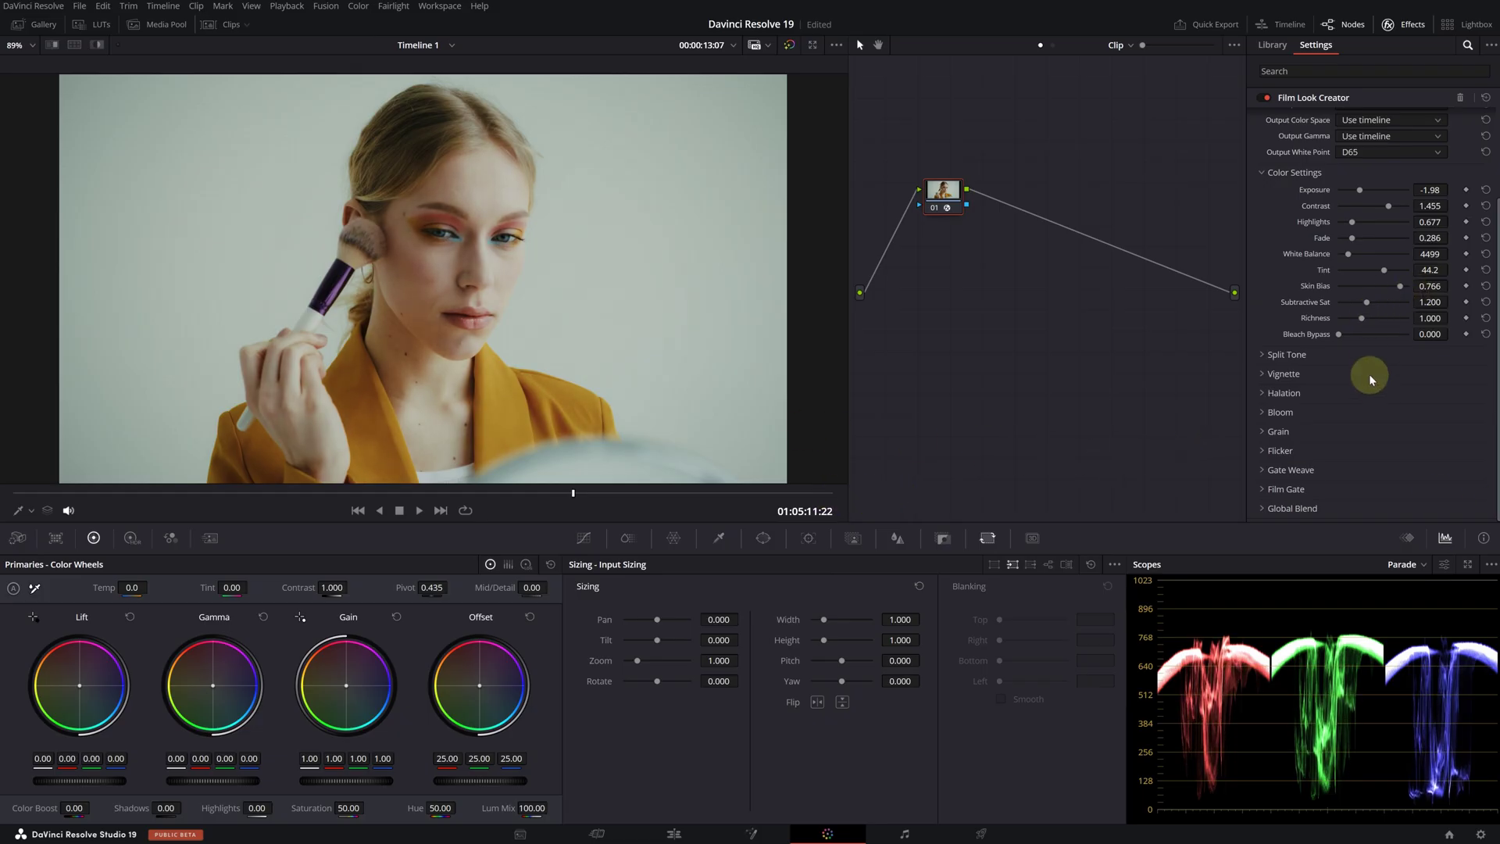
- Set Subtractive Sat to 1.698 and Richness to 1.080, then disable the node to compare
{"action": "left_click_drag", "start_coordinate": [1428, 302], "coordinate": [1477, 413]}
{"action": "left_click_drag", "start_coordinate": [790, 429], "coordinate": [874, 446]}
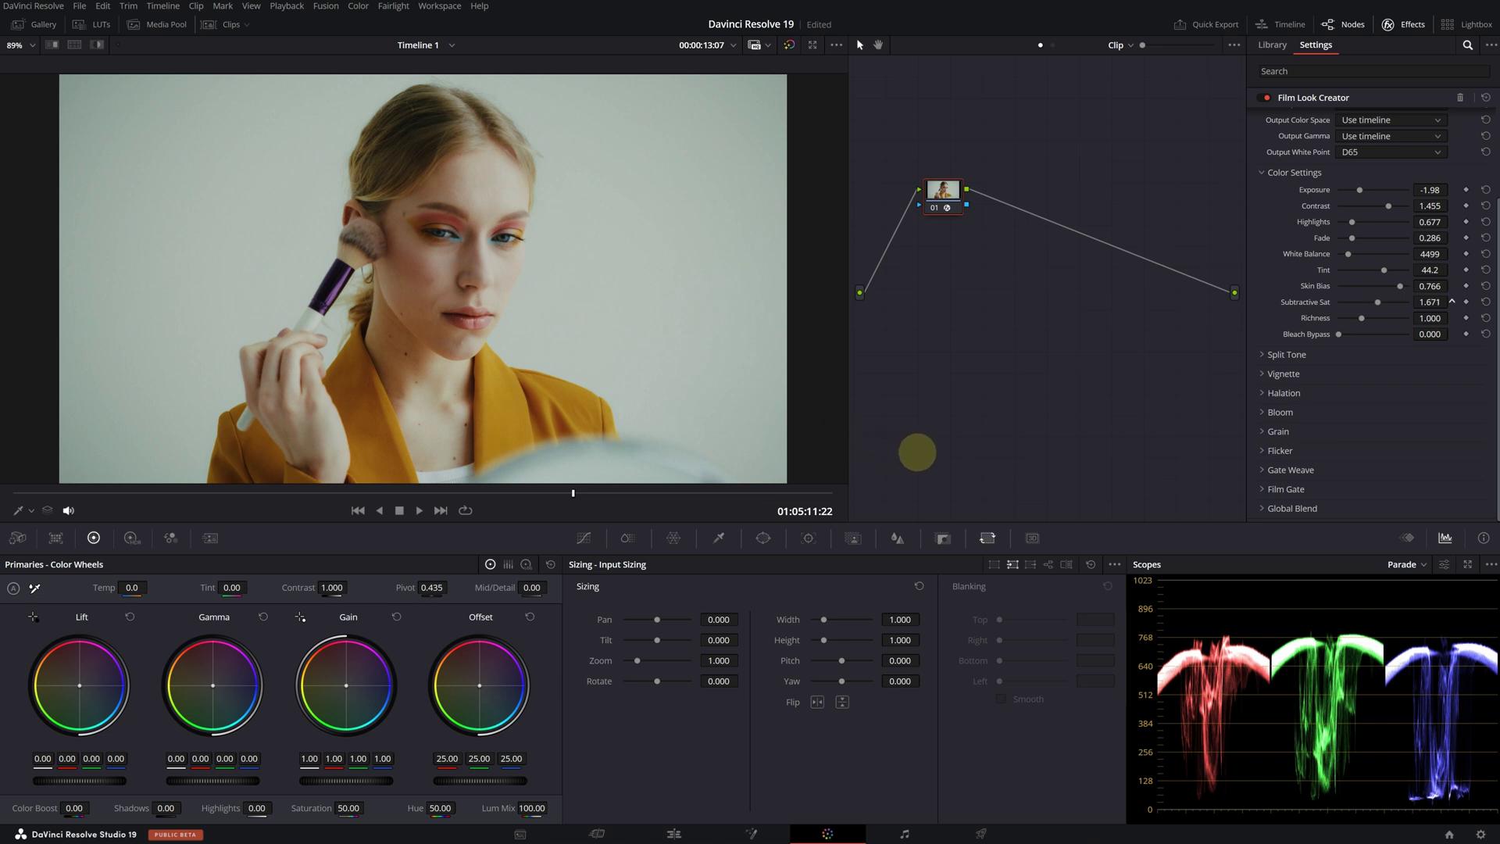
{"action": "left_click_drag", "start_coordinate": [872, 454], "coordinate": [936, 491]}
{"action": "left_click_drag", "start_coordinate": [767, 442], "coordinate": [684, 480]}
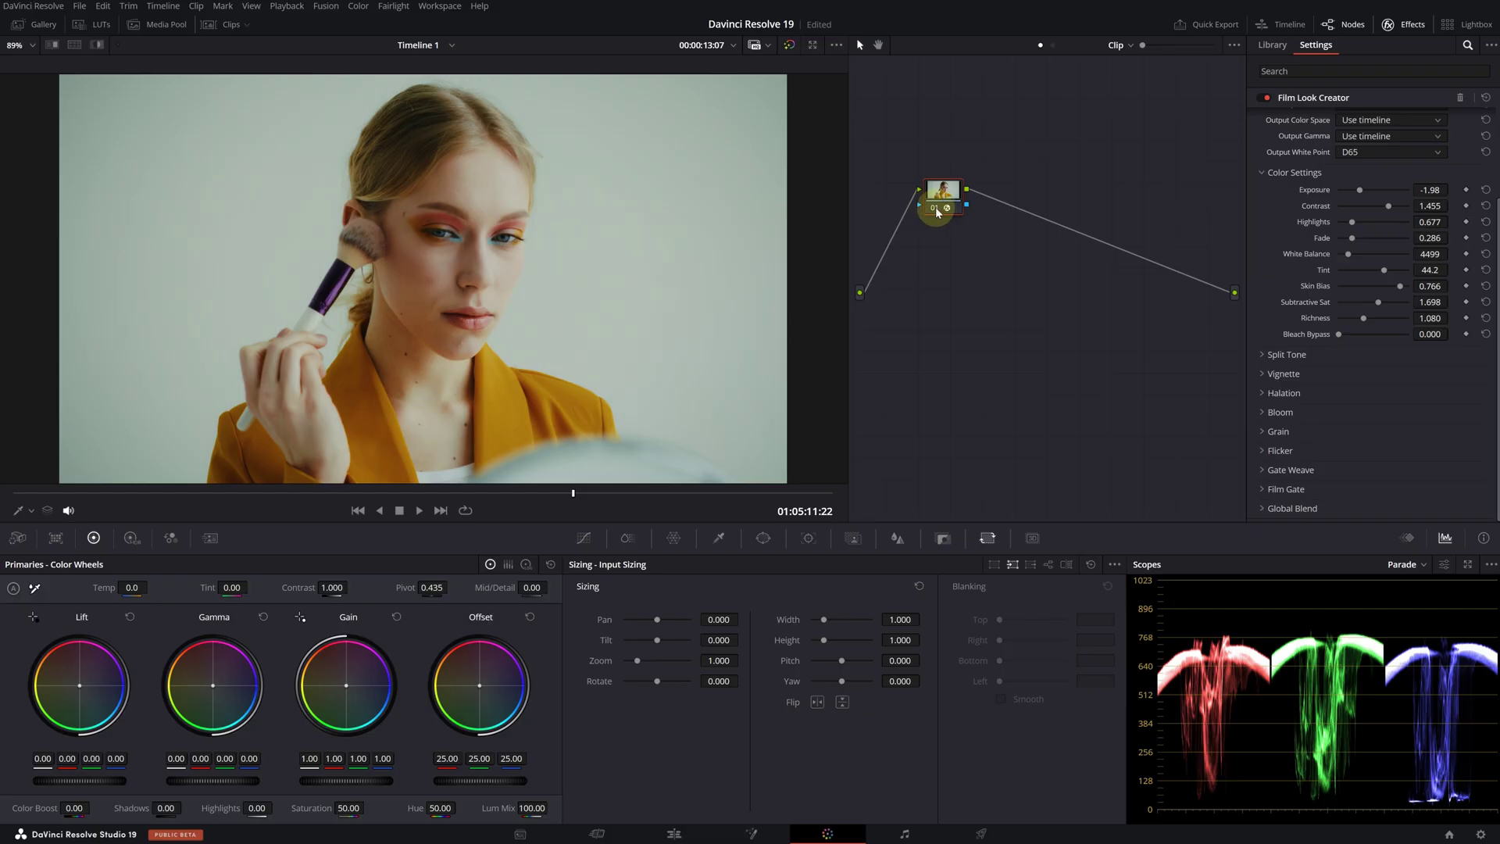
{"action": "left_click", "coordinate": [934, 209]}
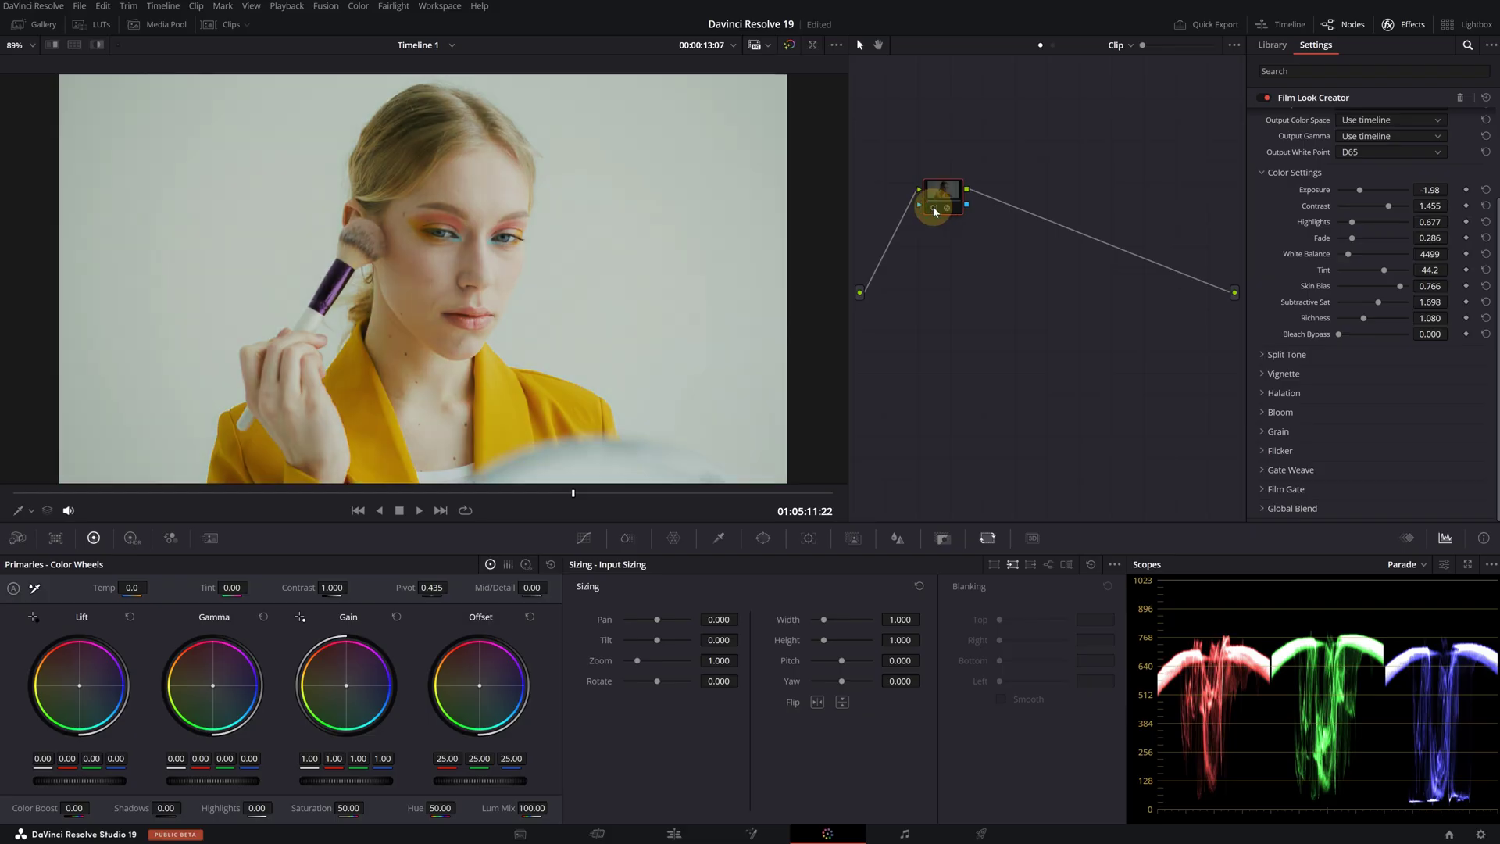
- Re-enable the node, scrub back to an earlier frame, and turn on Enable Split Tone
{"action": "left_click", "coordinate": [934, 210]}
{"action": "mouse_move", "coordinate": [573, 493]}
{"action": "left_mouse_down"}
{"action": "mouse_move", "coordinate": [125, 492]}
{"action": "mouse_move", "coordinate": [567, 493]}
{"action": "left_mouse_up"}
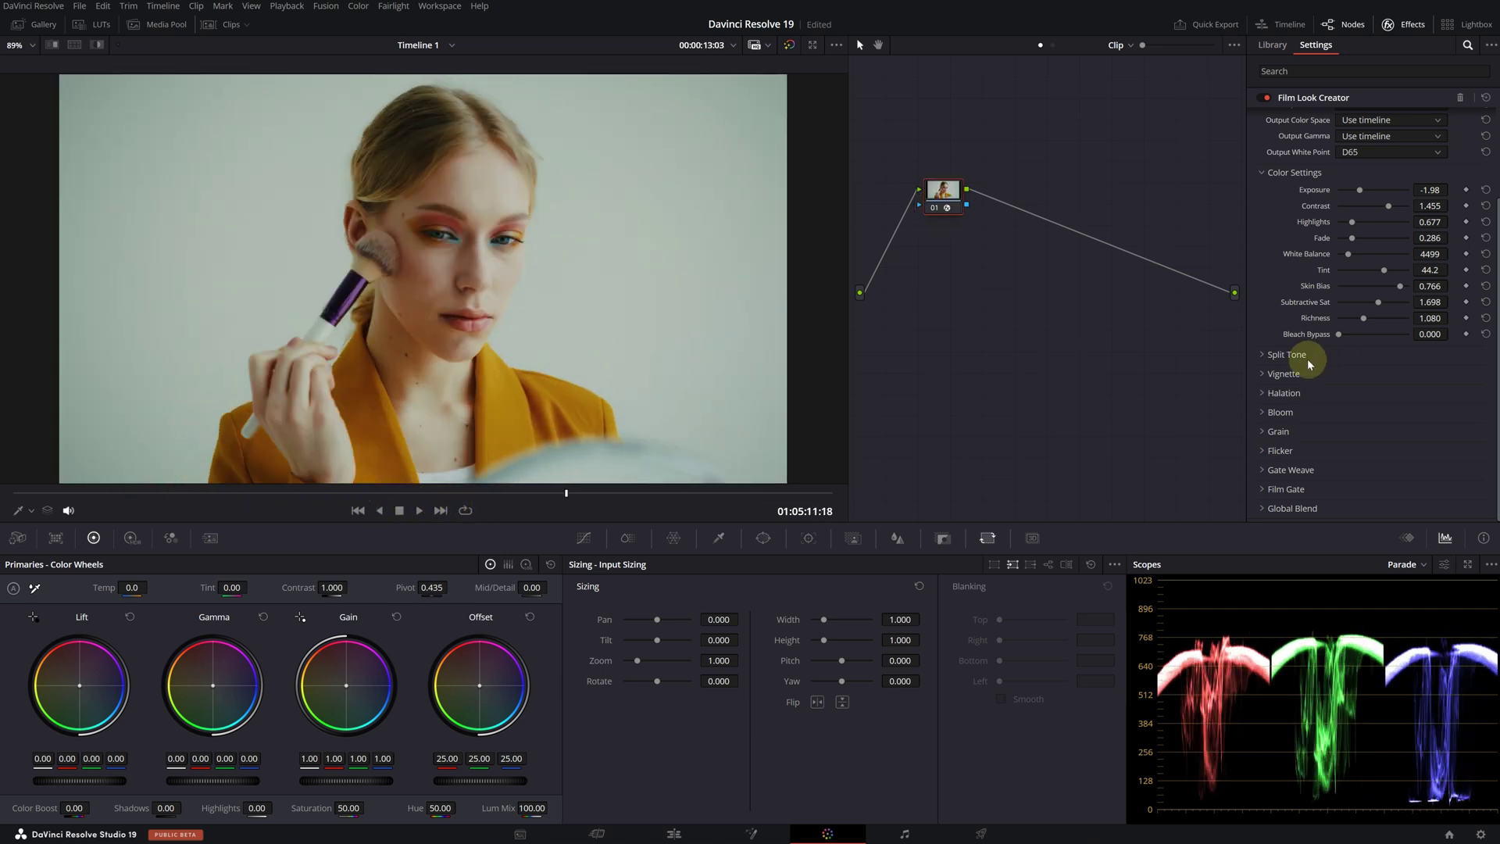
{"action": "left_click", "coordinate": [1264, 356]}
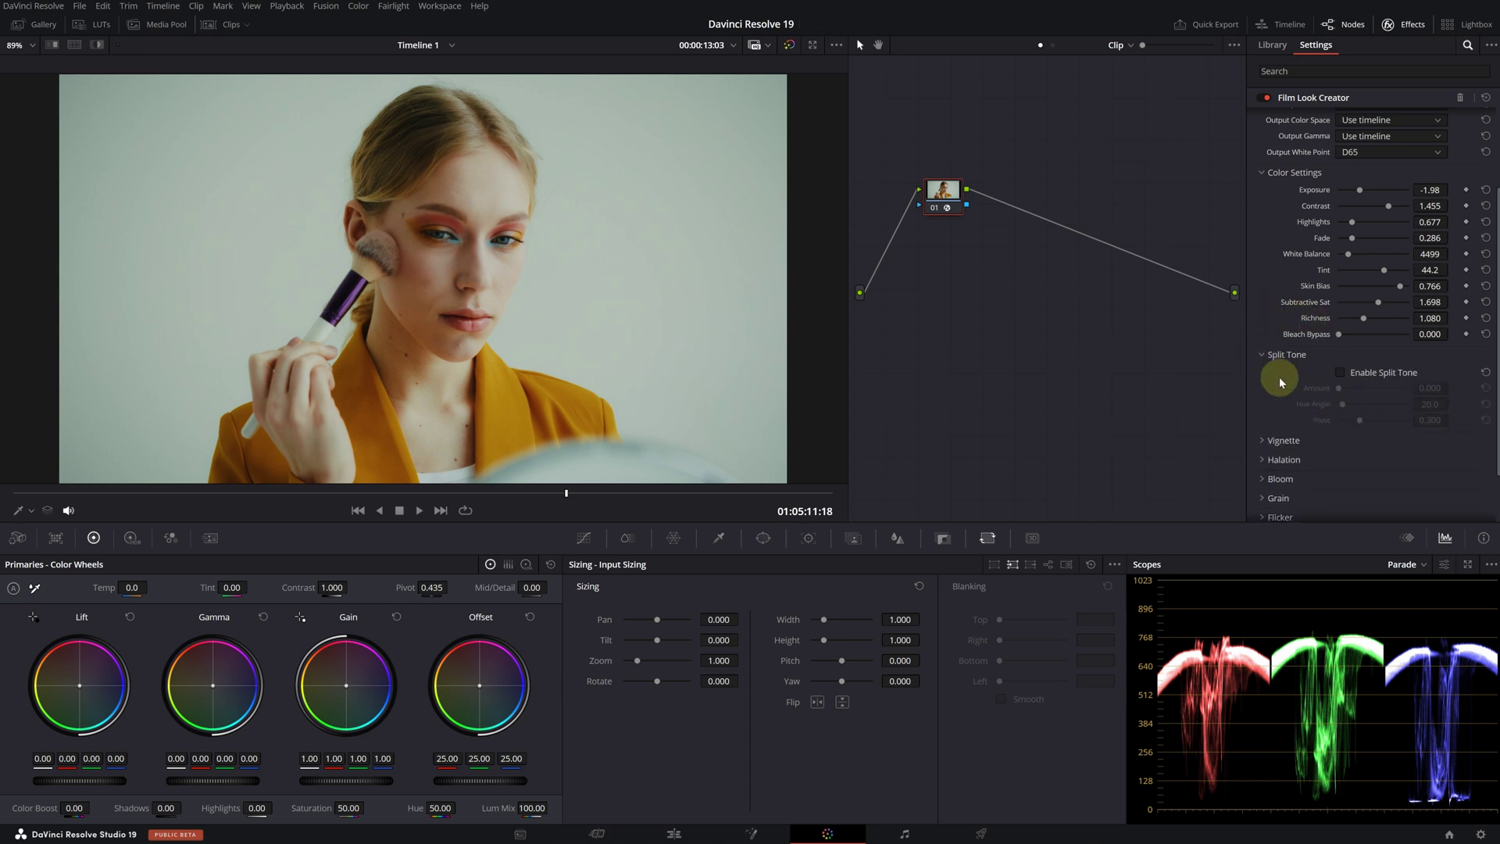
{"action": "left_click", "coordinate": [1341, 372]}
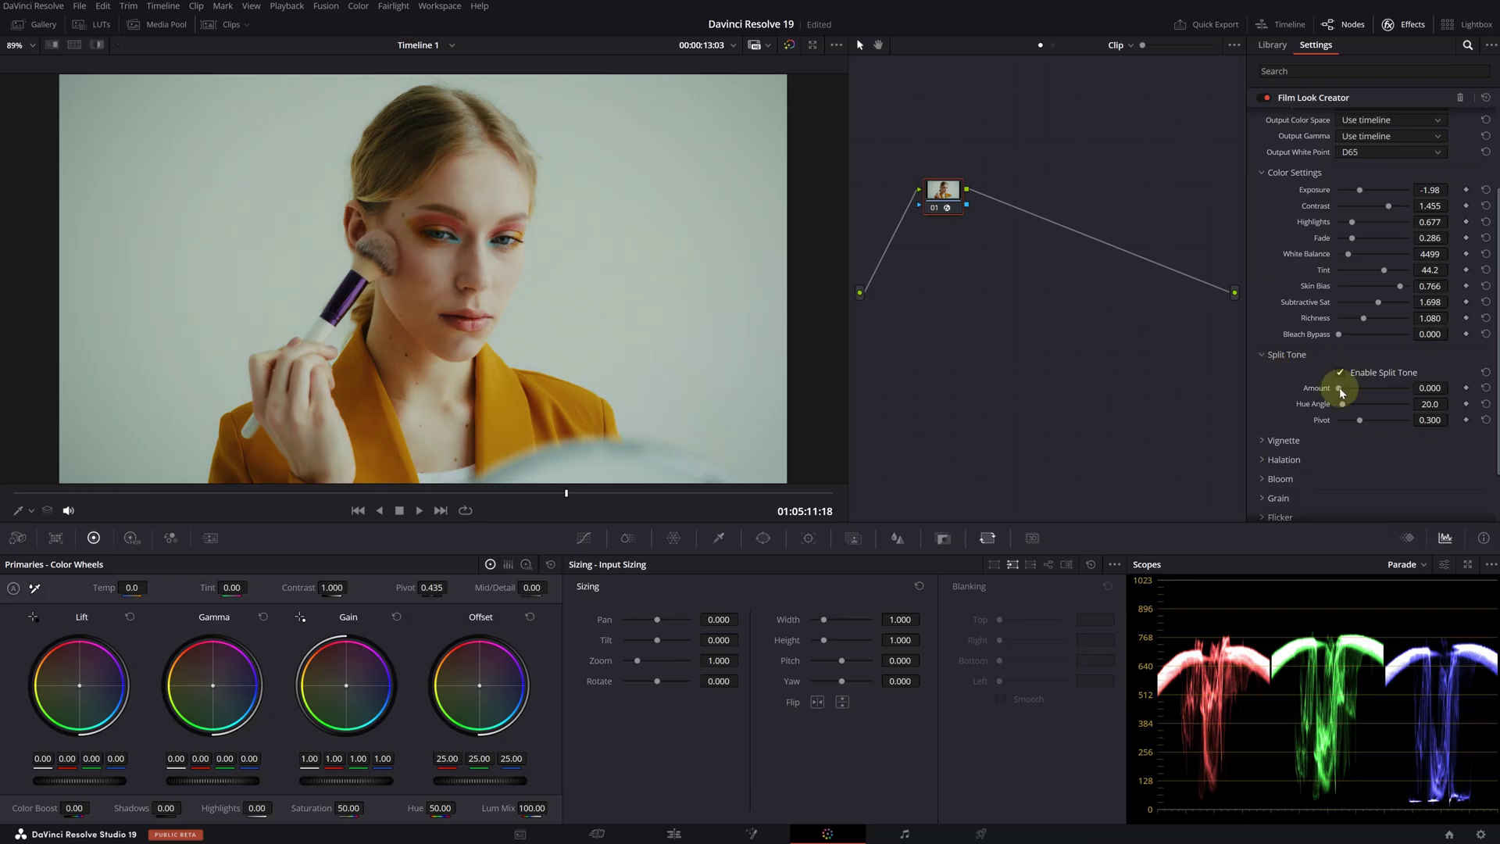
{"action": "left_click_drag", "start_coordinate": [1339, 387], "coordinate": [1387, 400]}
{"action": "left_click_drag", "start_coordinate": [1361, 412], "coordinate": [1333, 437]}
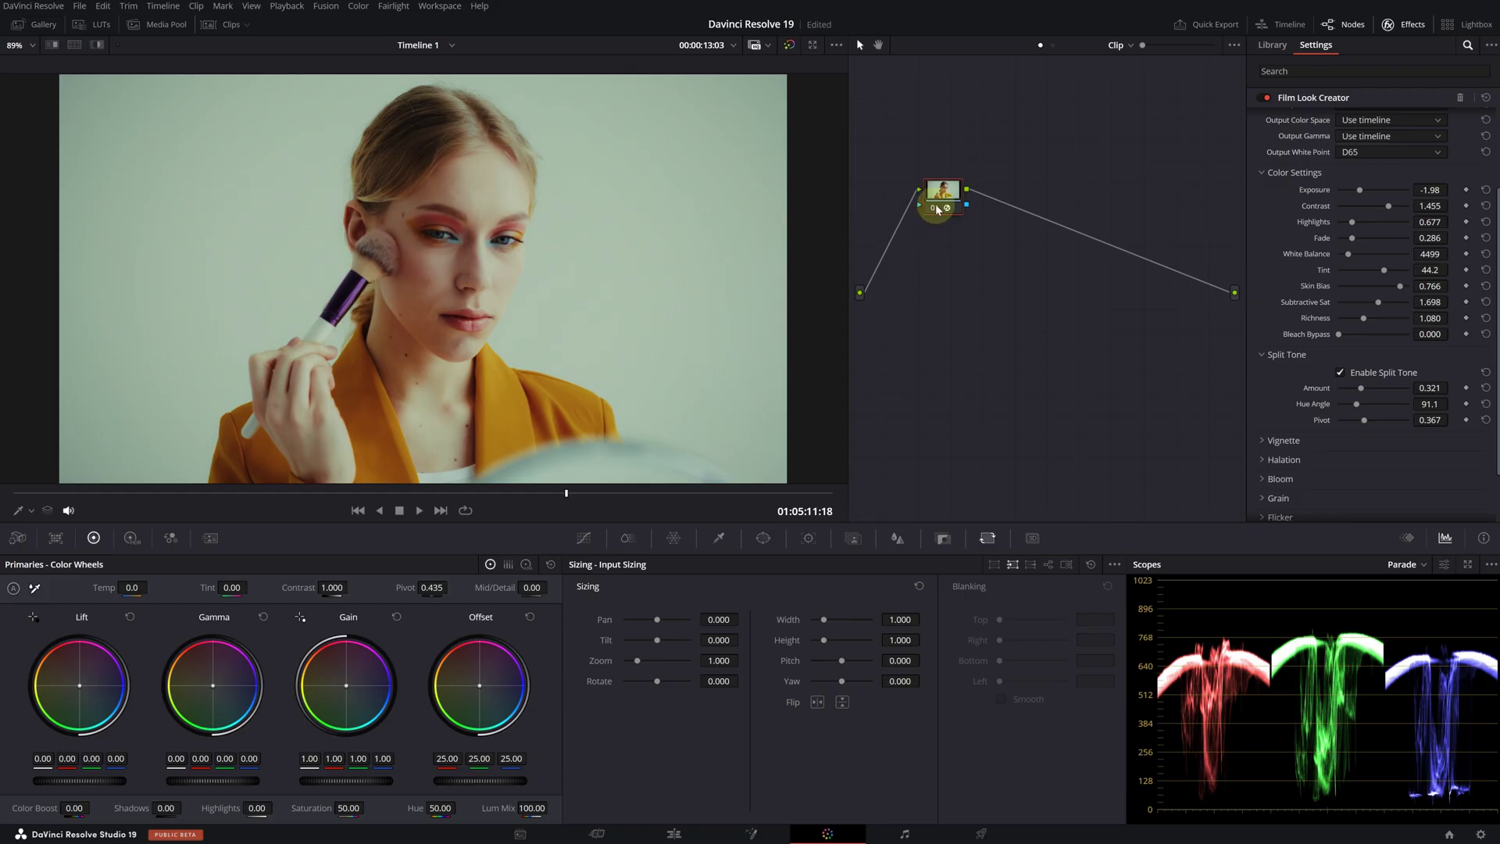
- Bypass and restore the Film Look grade to compare, then reposition its node
{"action": "key", "text": "ctrl+d"}
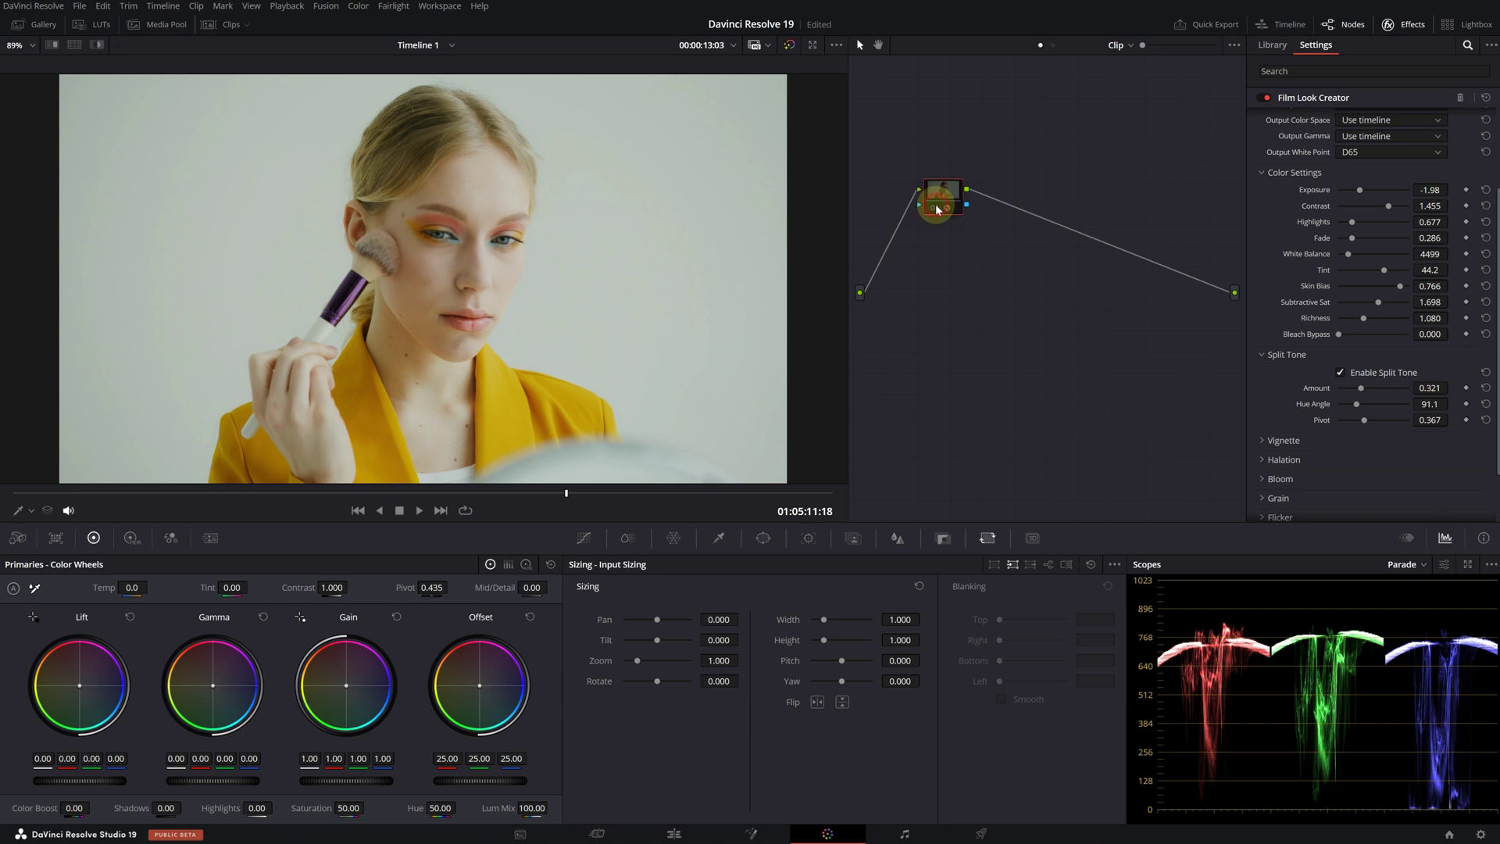
{"action": "key", "text": "ctrl+d"}
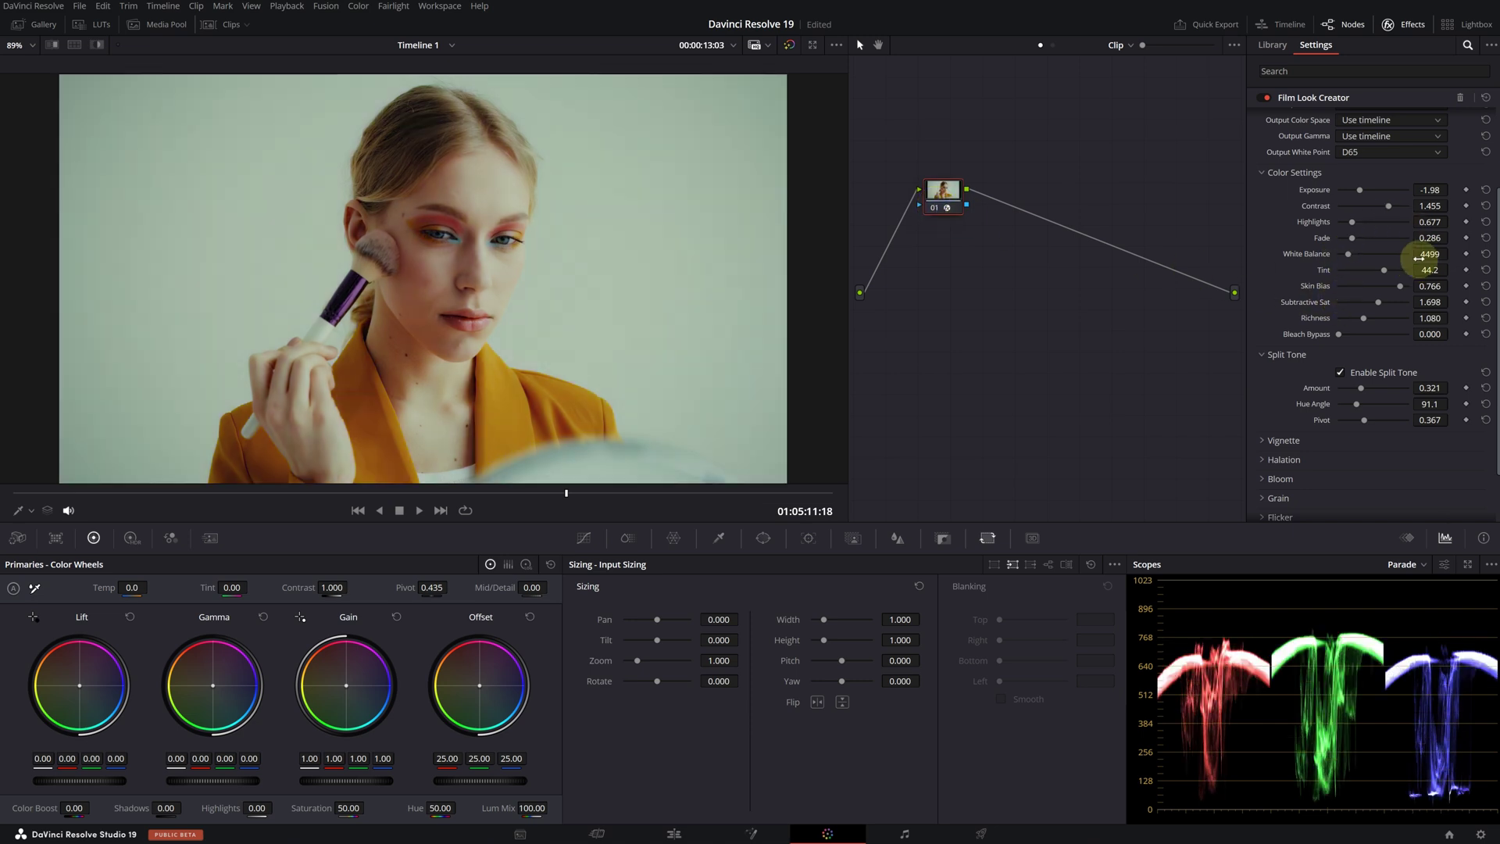
{"action": "left_click_drag", "start_coordinate": [939, 193], "coordinate": [978, 219]}
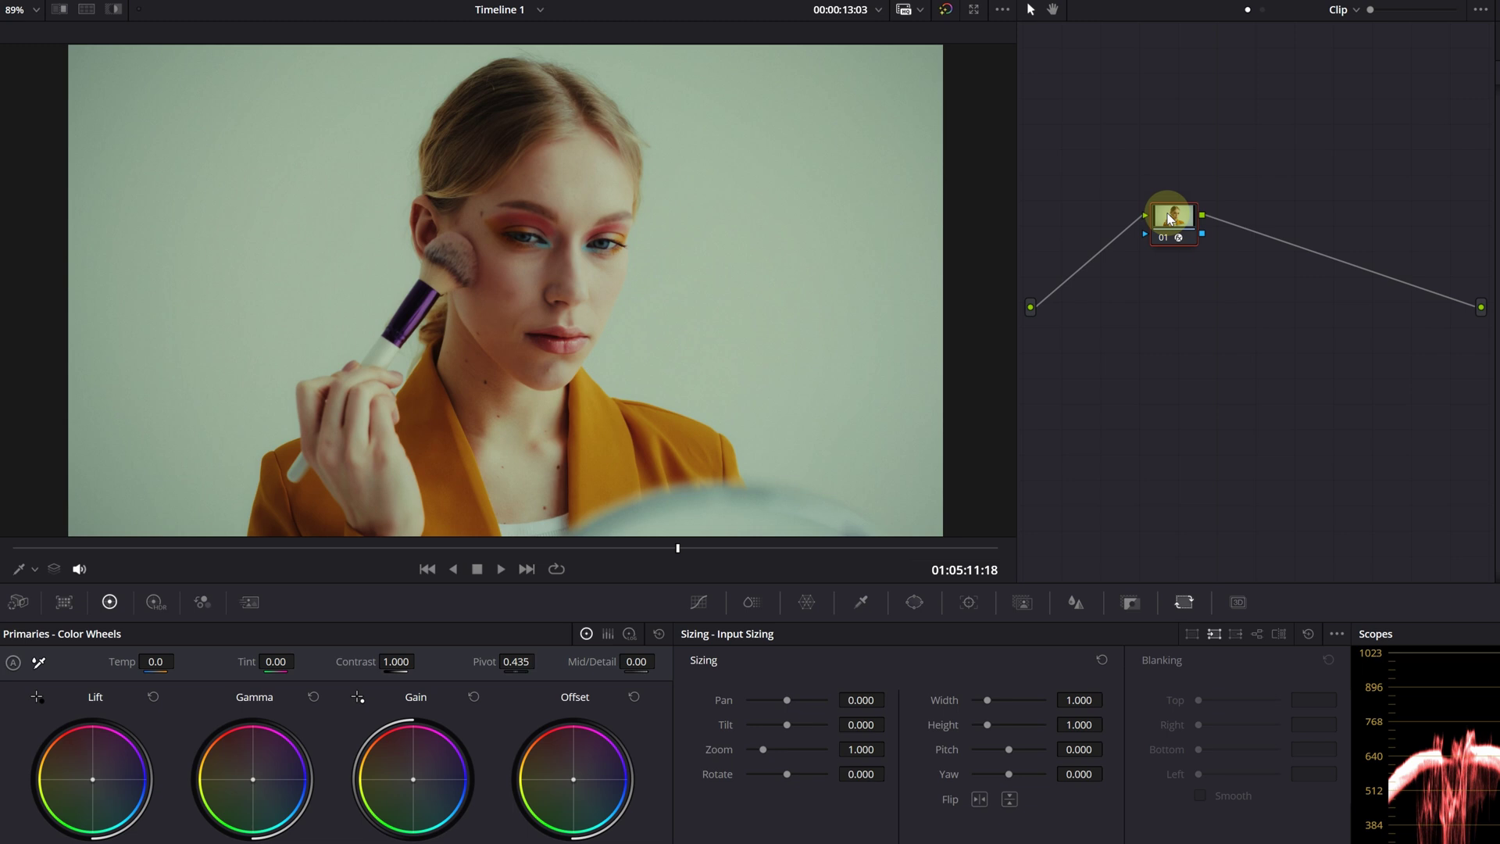
- Insert a new serial node before the Film Look node and set its Shadows to 26.50
{"action": "key", "text": "shift+s"}
{"action": "left_click_drag", "start_coordinate": [1156, 273], "coordinate": [1086, 215]}
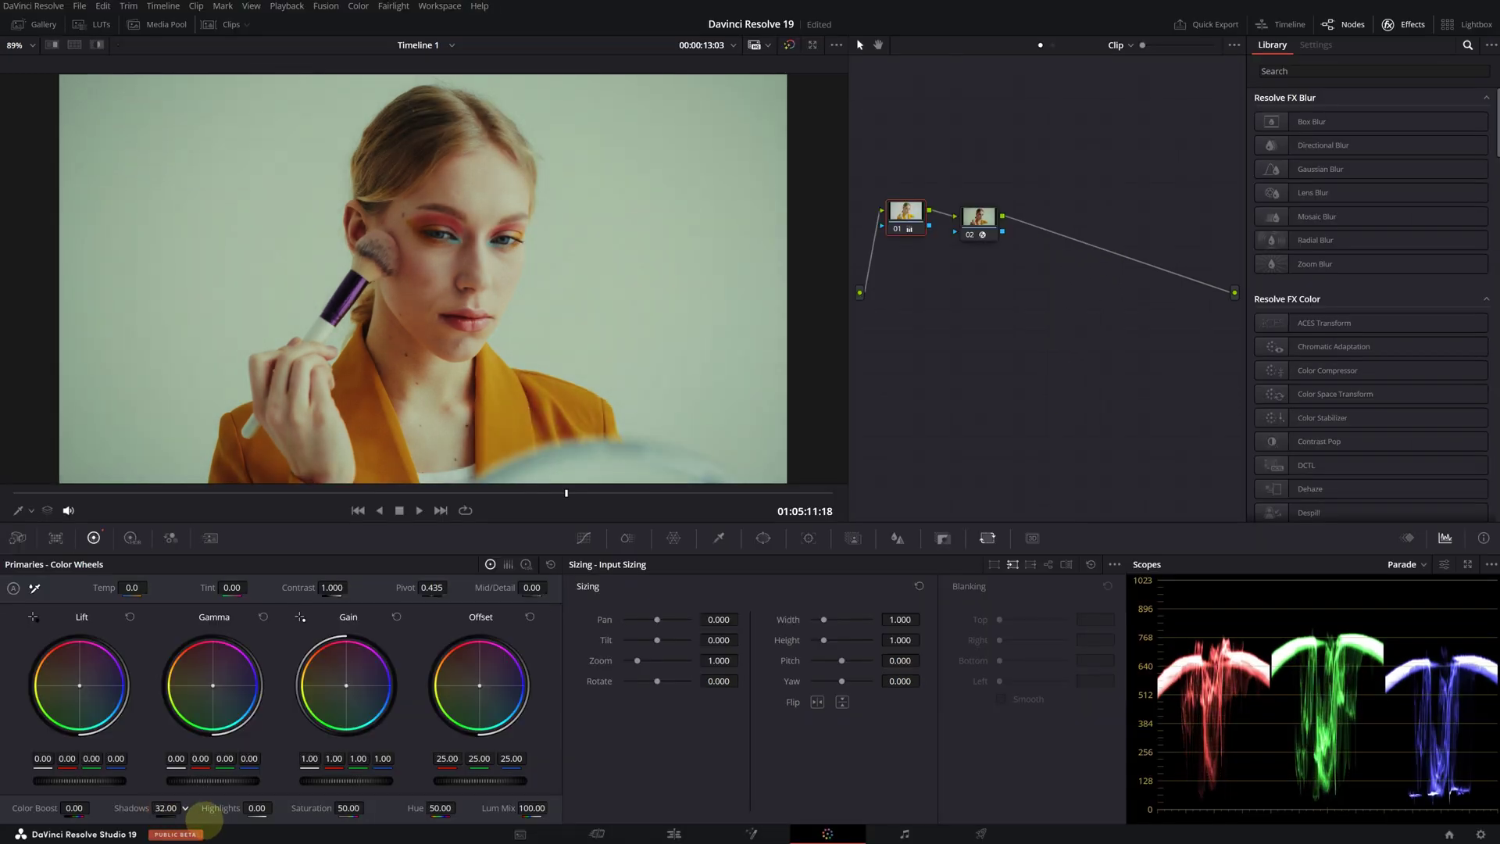
{"action": "left_click_drag", "start_coordinate": [205, 822], "coordinate": [161, 807]}
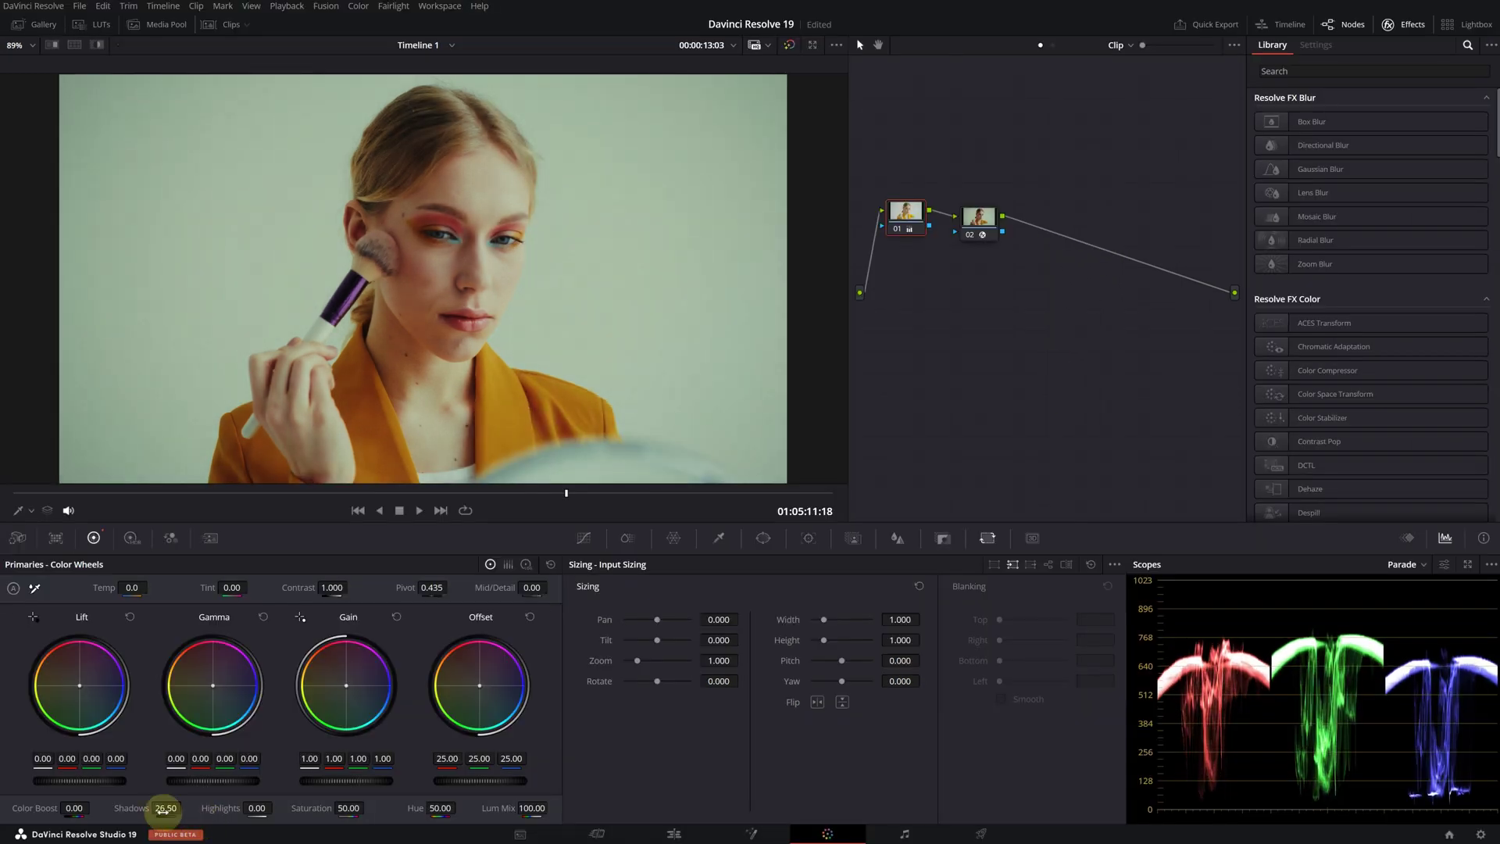
{"action": "key", "text": "shift+d"}
{"action": "key", "text": "shift+d"}
{"action": "key", "text": "shift+d"}
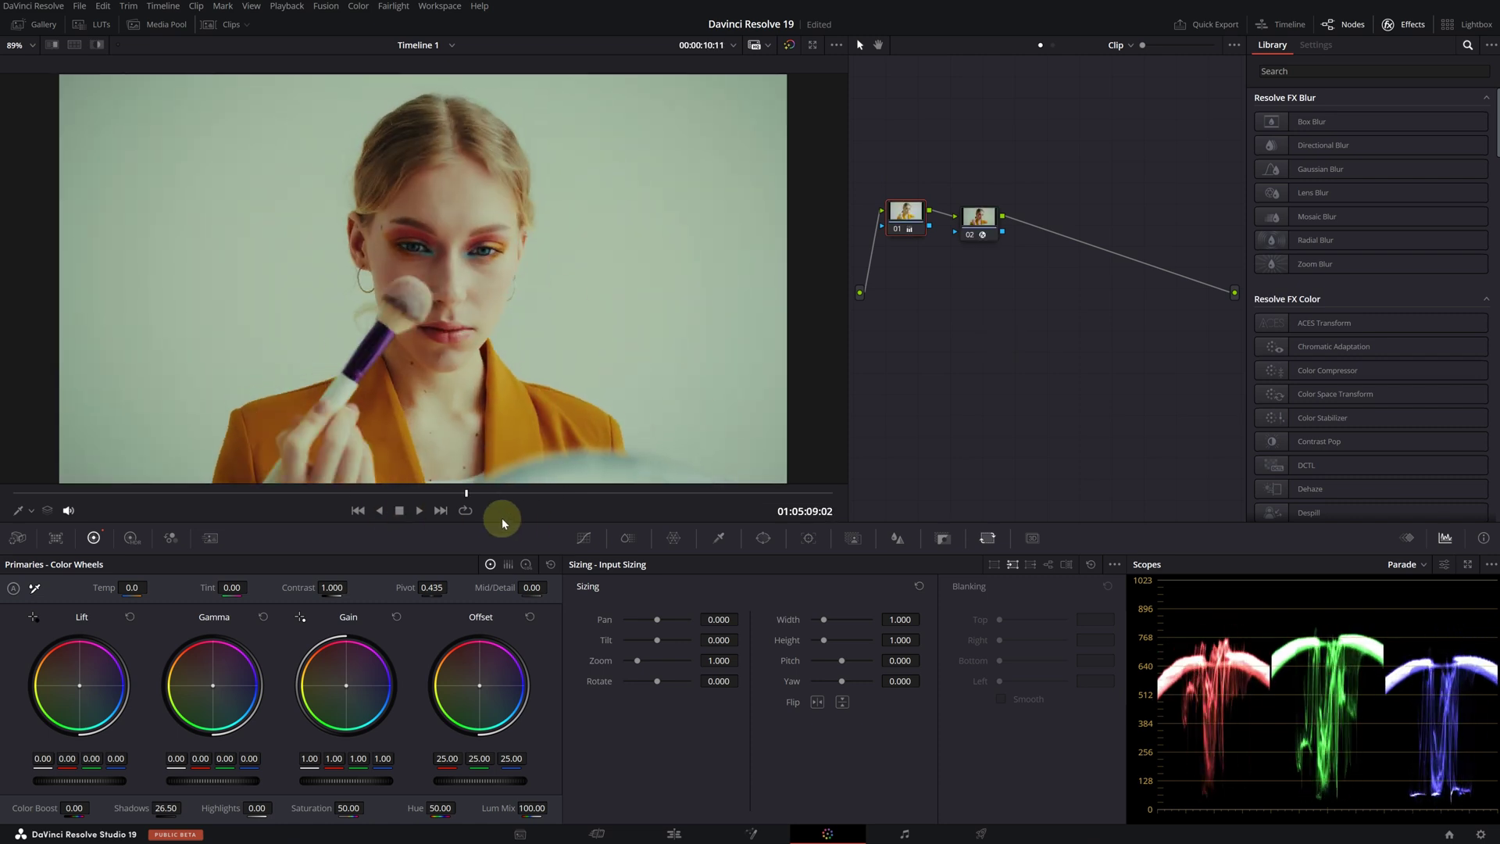
- Select node 02, collapse Split Tone, and expand the Vignette, Halation, Bloom and Grain groups
{"action": "left_click", "coordinate": [979, 219]}
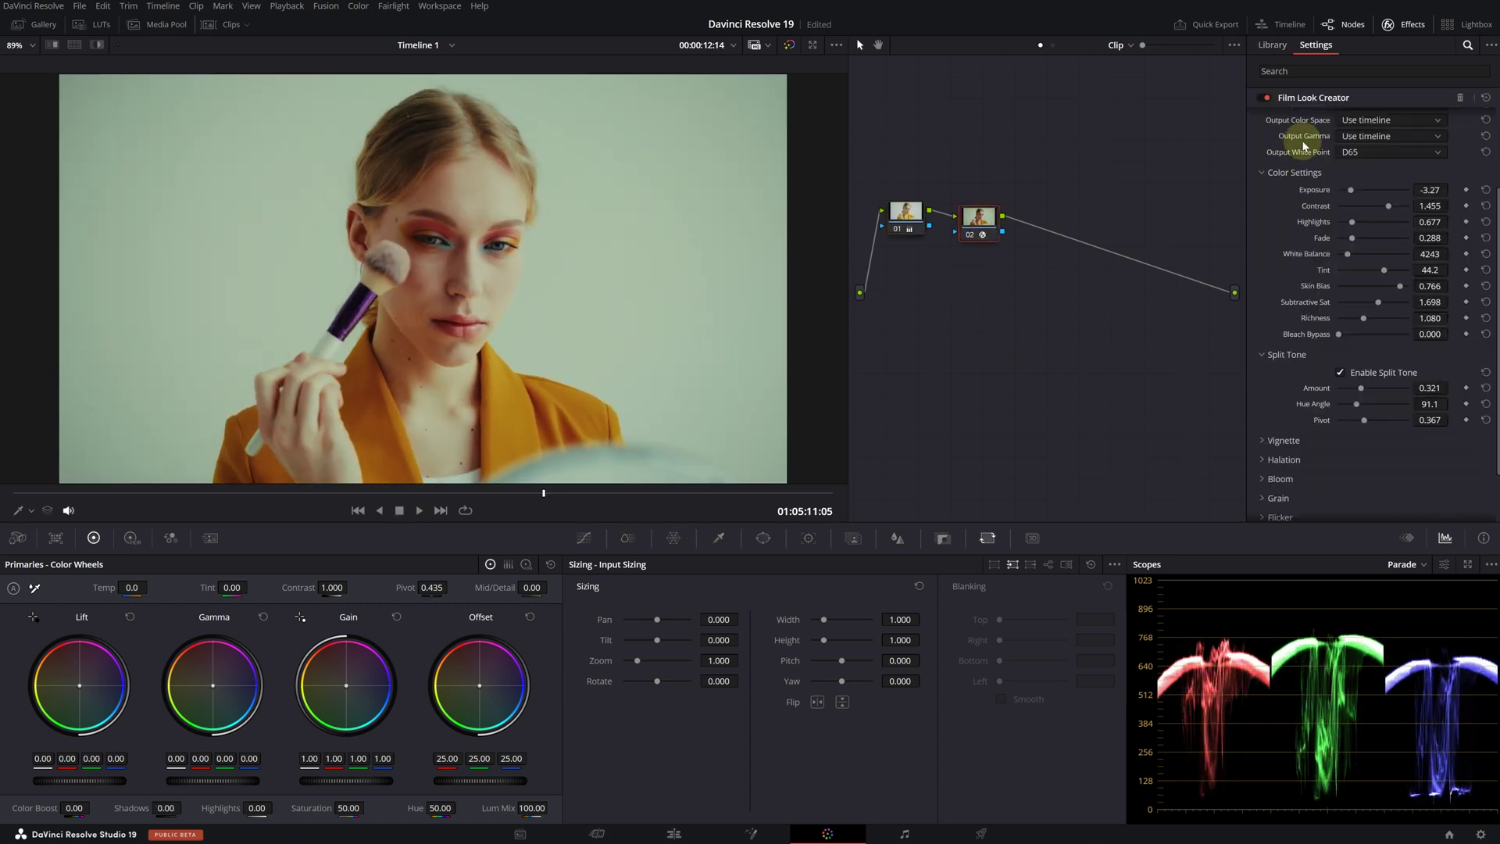
{"action": "left_click", "coordinate": [1287, 354]}
{"action": "scroll", "coordinate": [1287, 367], "scroll_direction": "down", "scroll_amount": 1}
{"action": "left_click", "coordinate": [1286, 327]}
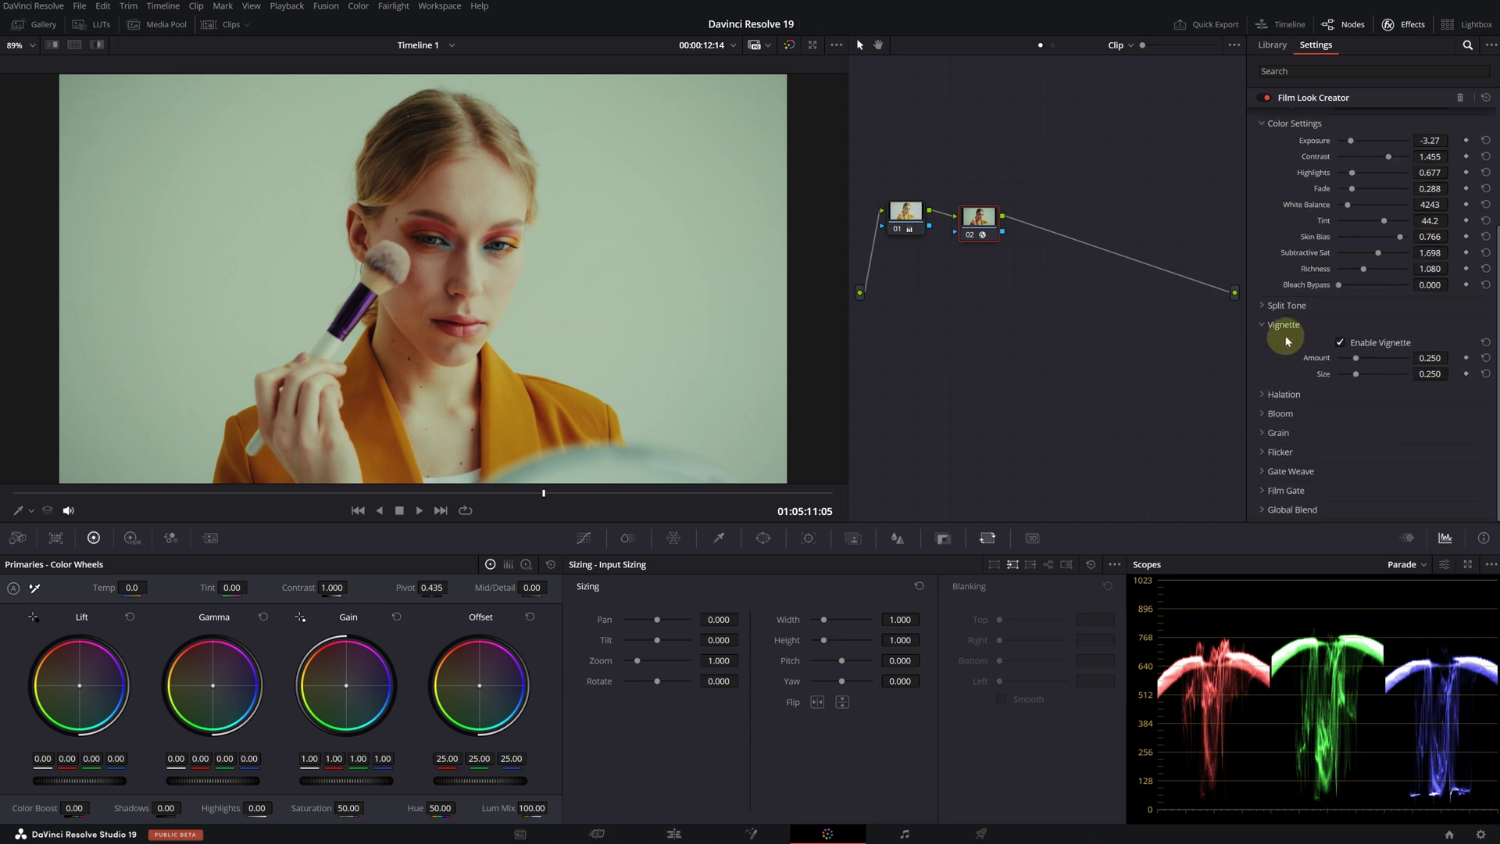
{"action": "left_click", "coordinate": [1285, 394]}
{"action": "left_click", "coordinate": [1278, 476]}
{"action": "scroll", "coordinate": [1285, 419], "scroll_direction": "down", "scroll_amount": 2}
{"action": "left_click", "coordinate": [1277, 434]}
{"action": "scroll", "coordinate": [1286, 436], "scroll_direction": "down", "scroll_amount": 3}
- Set Flicker Amount to 0.275, then disable Flicker and Gate Weave
{"action": "left_click", "coordinate": [1279, 445]}
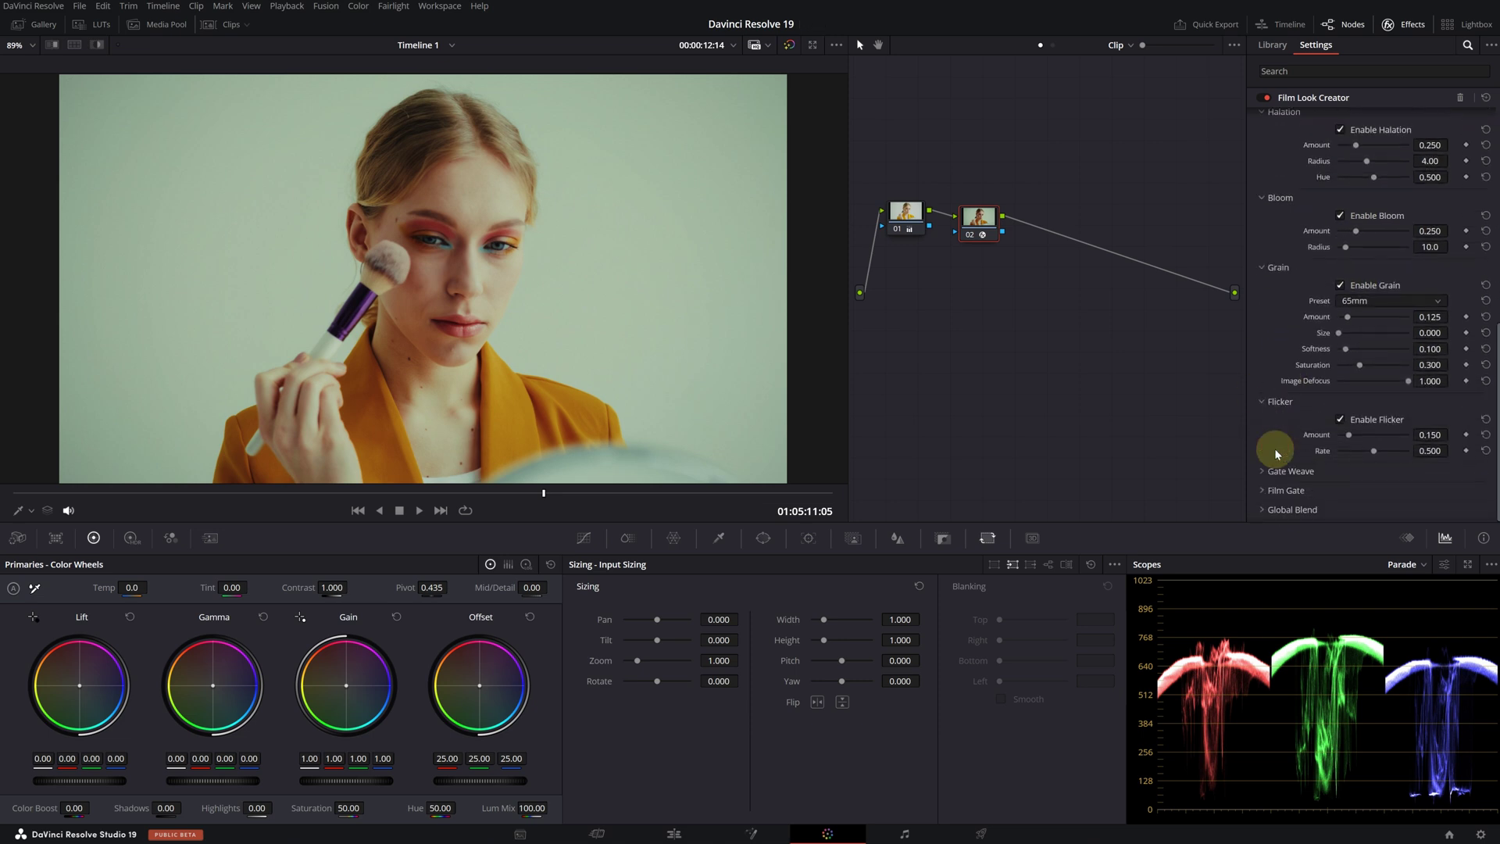
{"action": "mouse_move", "coordinate": [1349, 433]}
{"action": "left_mouse_down"}
{"action": "mouse_move", "coordinate": [1433, 436]}
{"action": "mouse_move", "coordinate": [1357, 438]}
{"action": "left_mouse_up"}
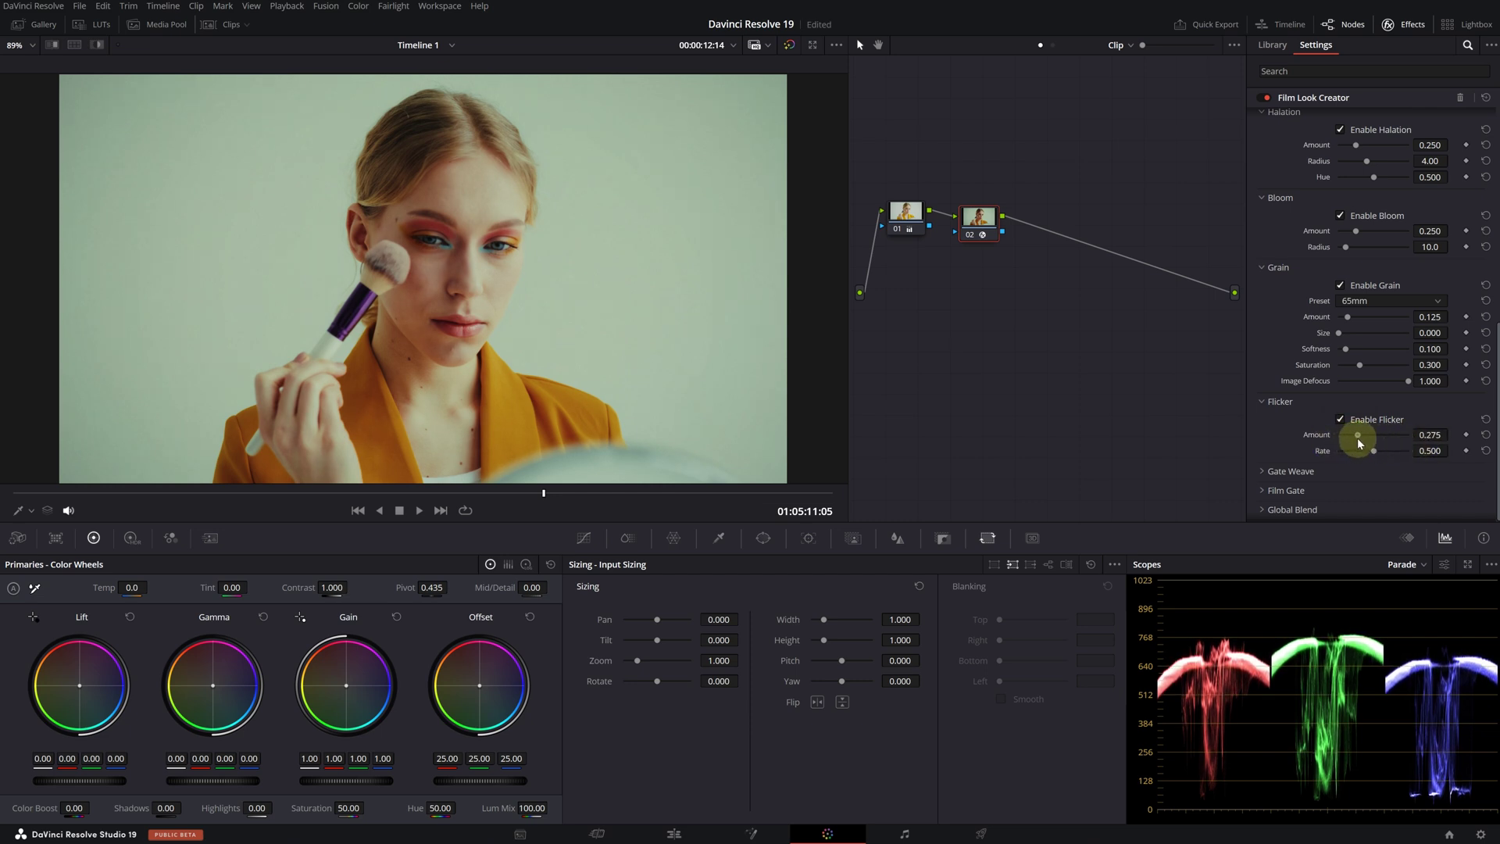
{"action": "left_click", "coordinate": [1285, 471]}
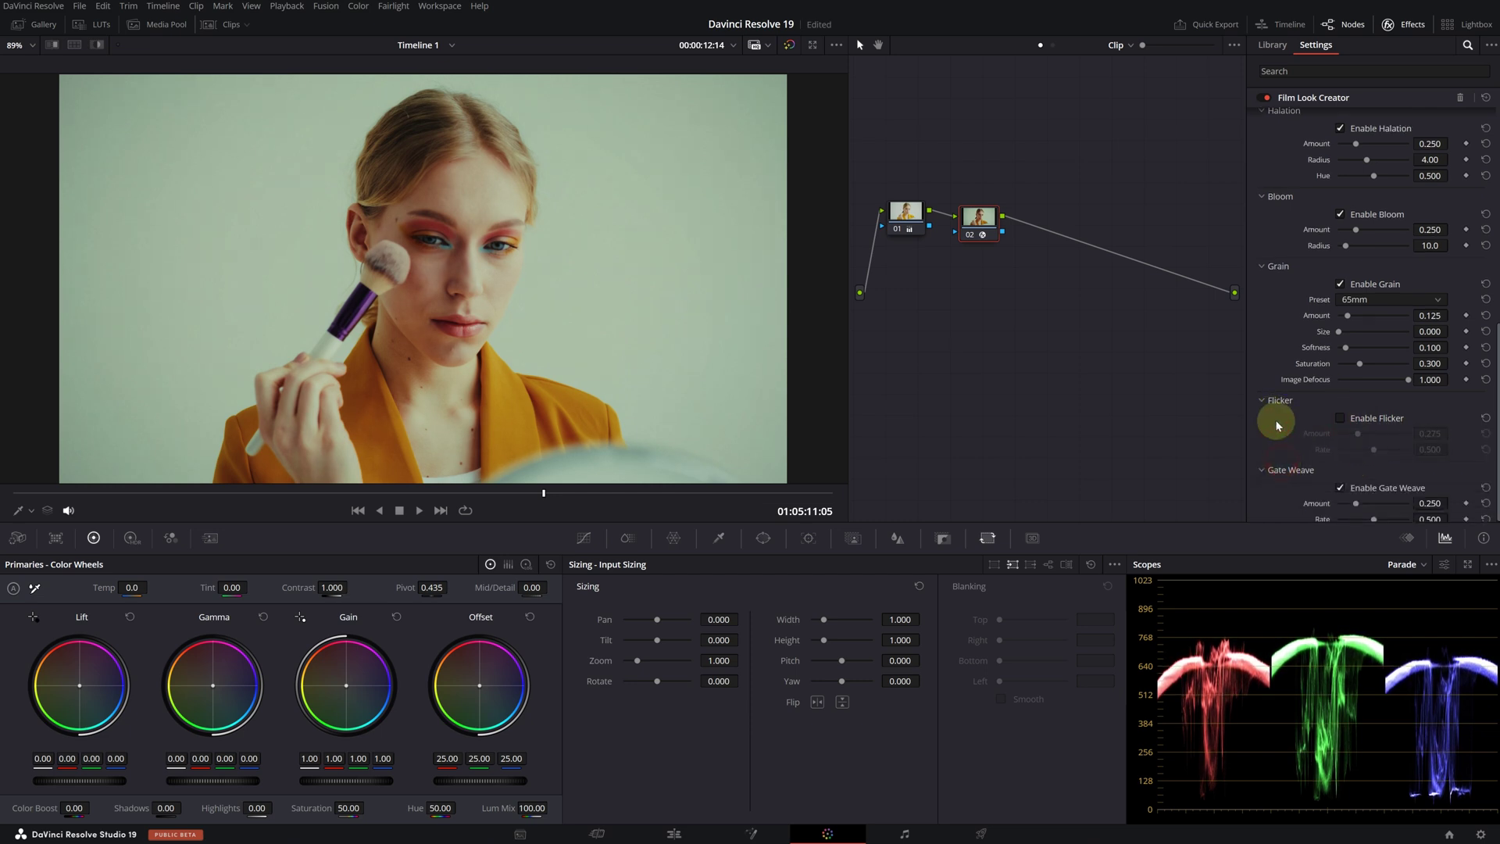
{"action": "scroll", "coordinate": [1275, 422], "scroll_direction": "down", "scroll_amount": 1}
{"action": "left_click", "coordinate": [1340, 440]}
{"action": "left_click", "coordinate": [1341, 442]}
{"action": "left_click", "coordinate": [1277, 490]}
{"action": "scroll", "coordinate": [1277, 434], "scroll_direction": "down", "scroll_amount": 2}
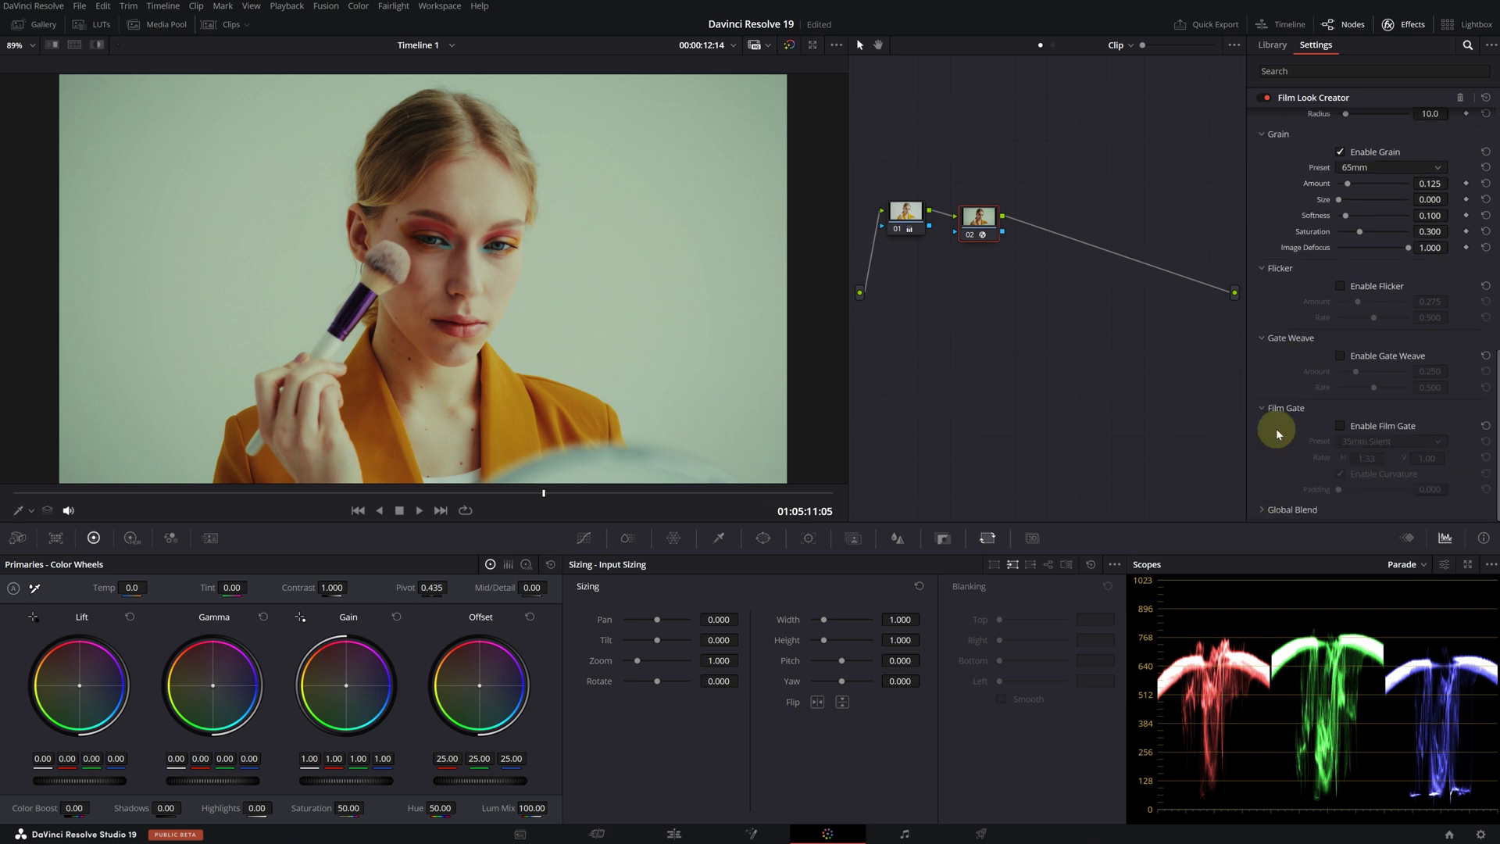
- Enable Film Gate and try the 35mm Academy, VistaVision and Super 16mm gate presets
{"action": "left_click", "coordinate": [1339, 428]}
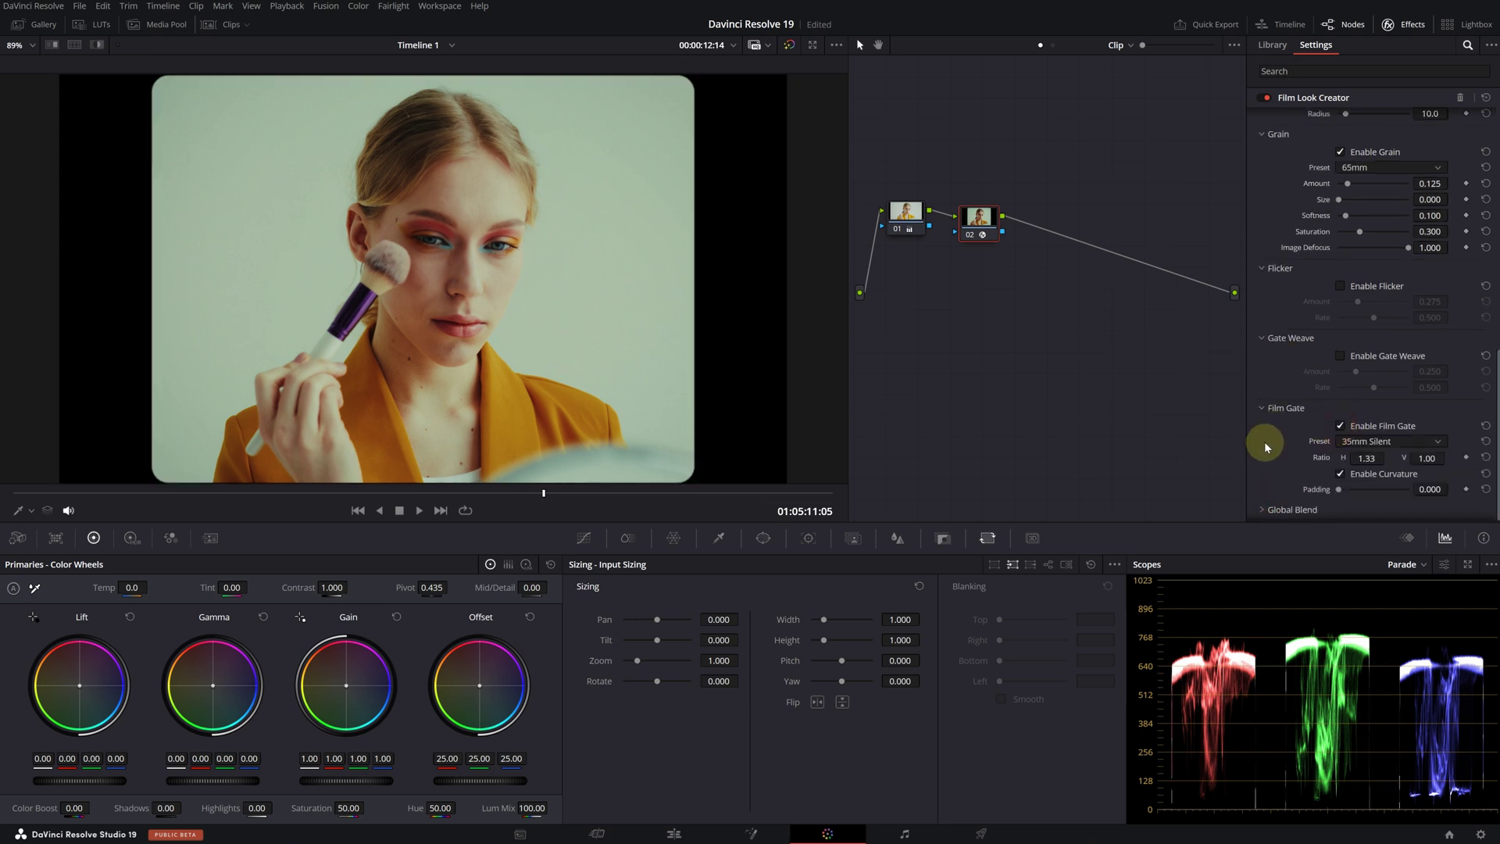
{"action": "left_click", "coordinate": [1360, 441]}
{"action": "left_click", "coordinate": [1365, 467]}
{"action": "left_click", "coordinate": [1366, 442]}
{"action": "left_click", "coordinate": [1357, 486]}
{"action": "left_click", "coordinate": [1363, 442]}
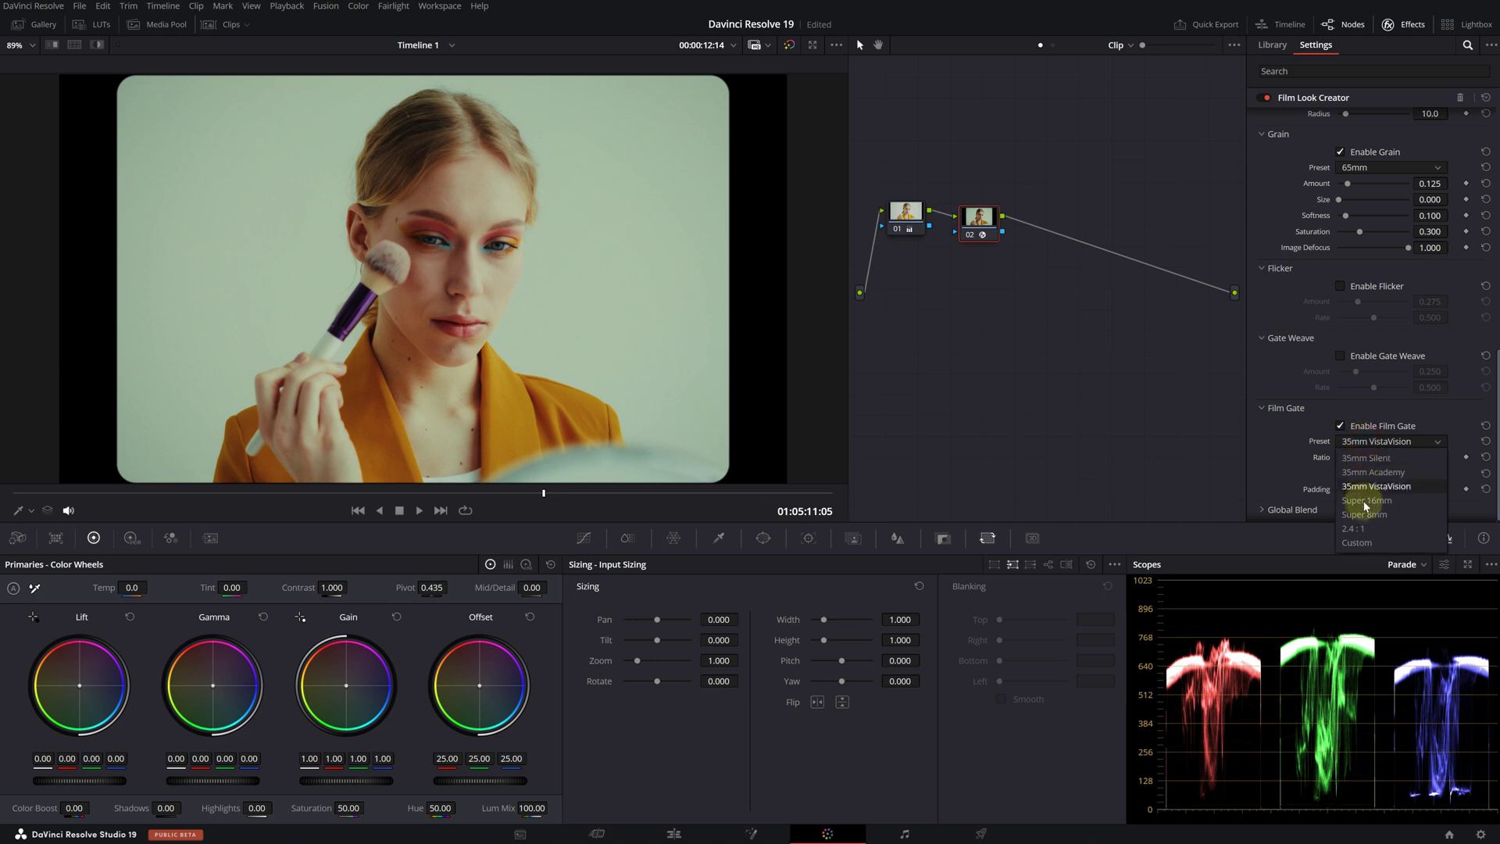
{"action": "left_click", "coordinate": [1366, 502]}
- Try the Super 8mm and 2.4:1 gates, then settle on 35mm Silent
{"action": "left_click", "coordinate": [1359, 442]}
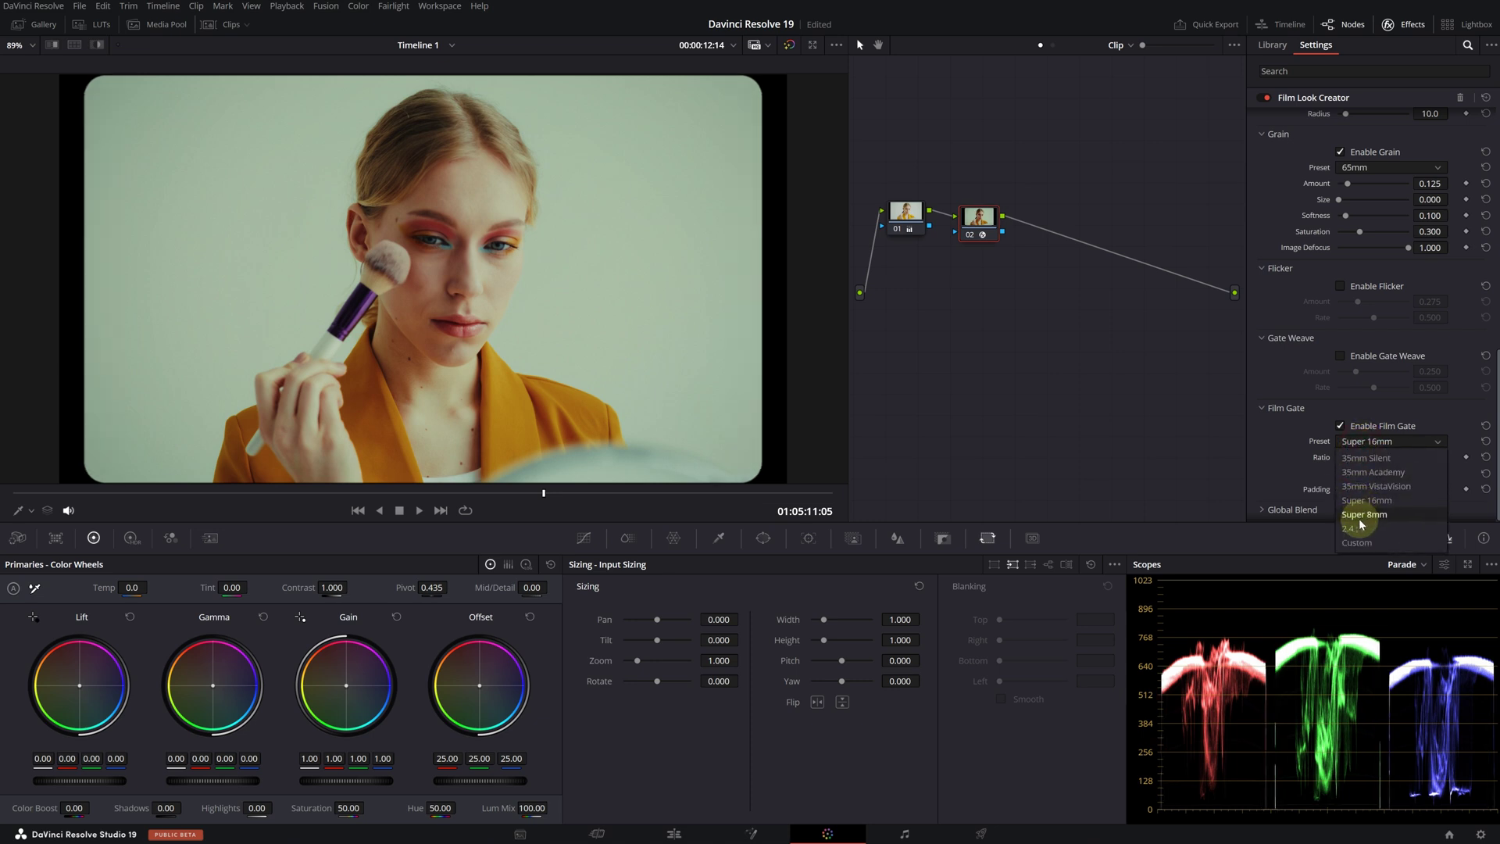
{"action": "left_click", "coordinate": [1361, 517]}
{"action": "left_click", "coordinate": [1363, 442]}
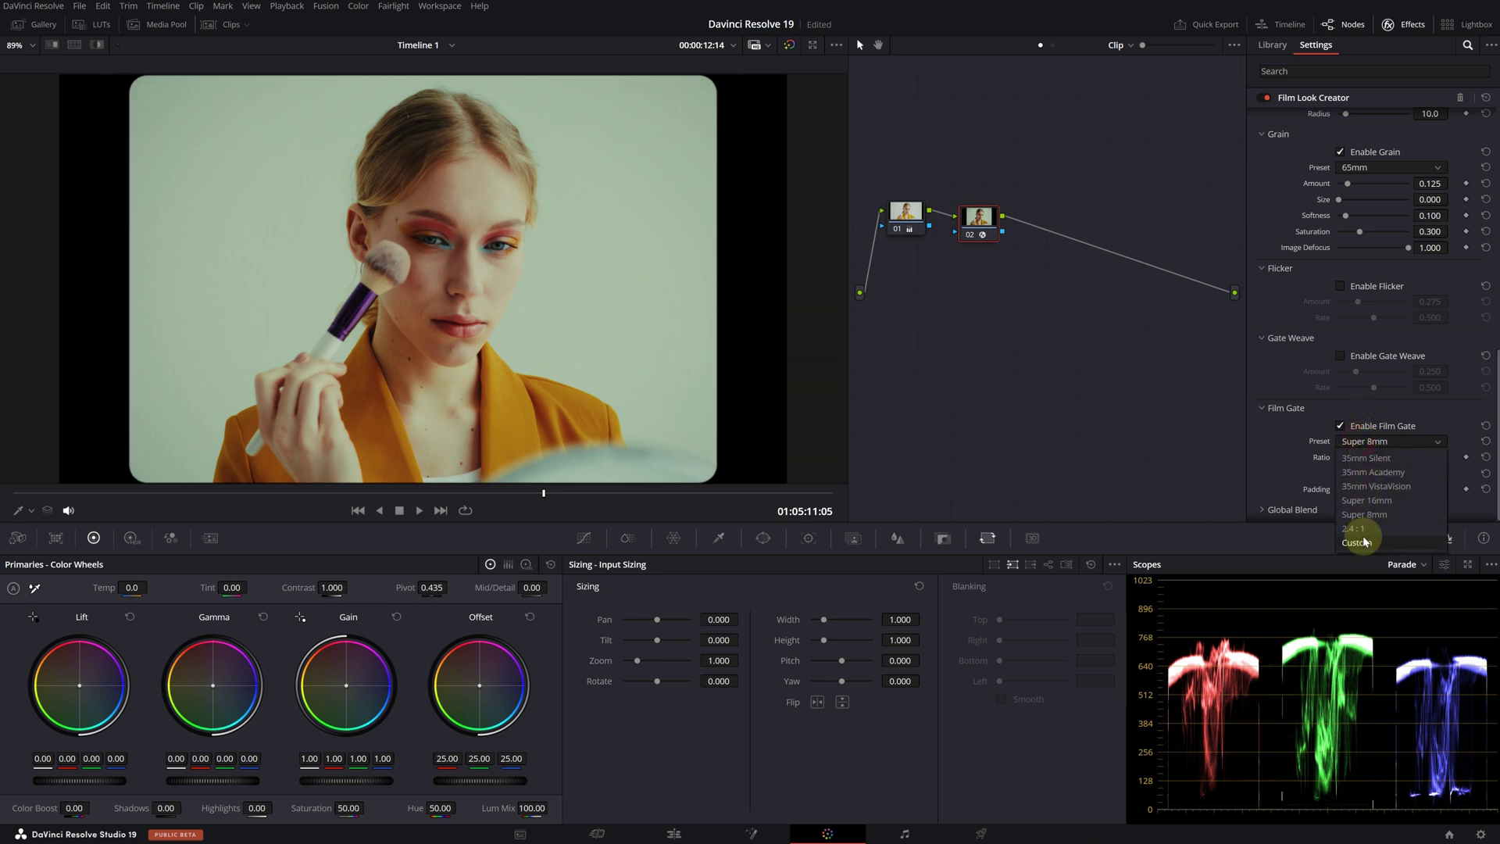
{"action": "left_click", "coordinate": [1363, 533]}
{"action": "left_click", "coordinate": [1365, 444]}
{"action": "left_click", "coordinate": [1367, 459]}
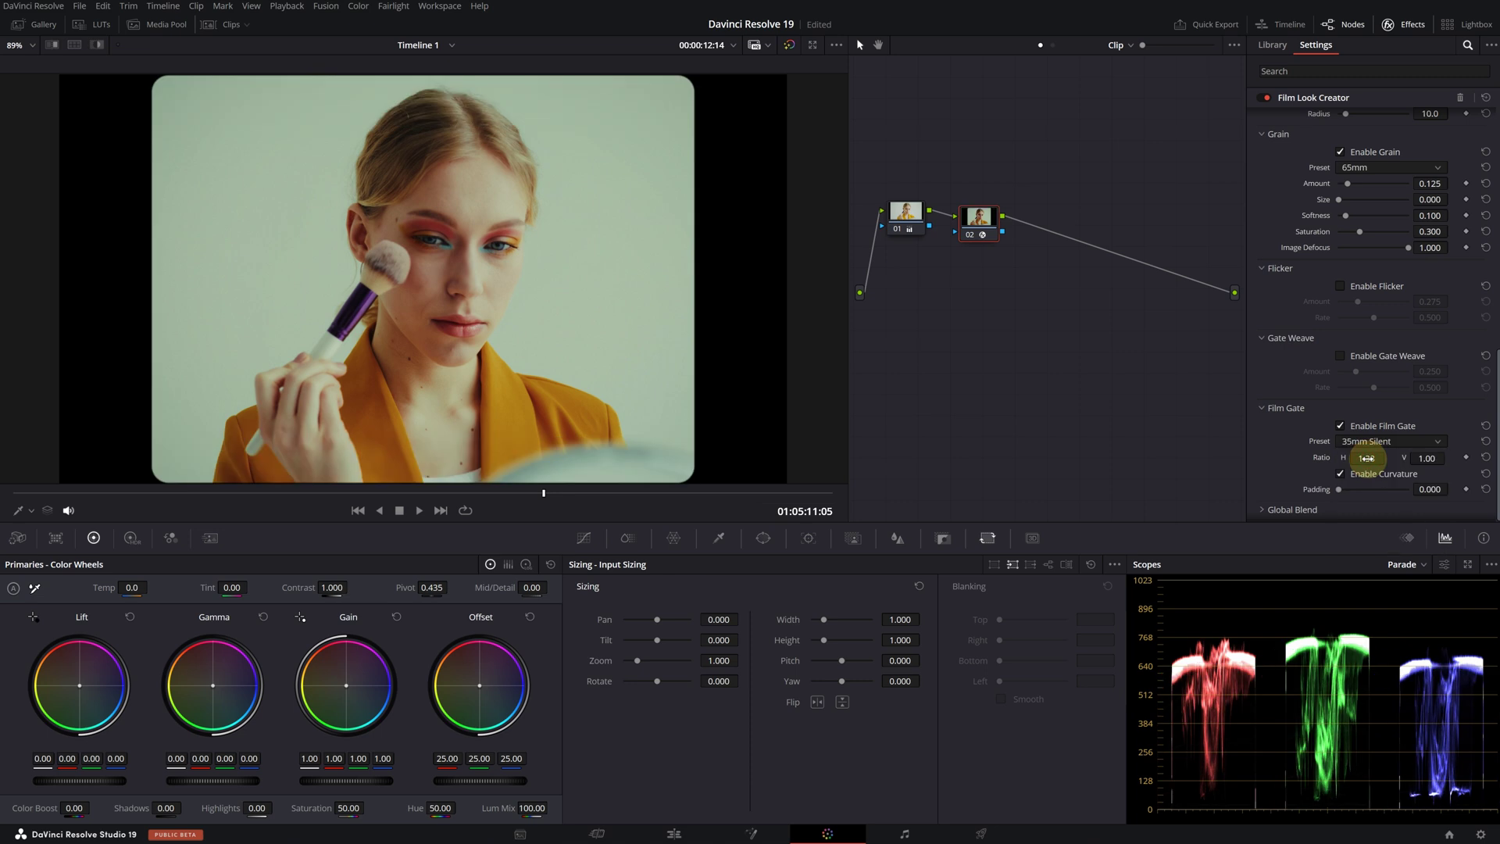
- Switch the Film Look Creator grain preset to 35mm
{"action": "scroll", "coordinate": [1305, 372], "scroll_direction": "up", "scroll_amount": 2}
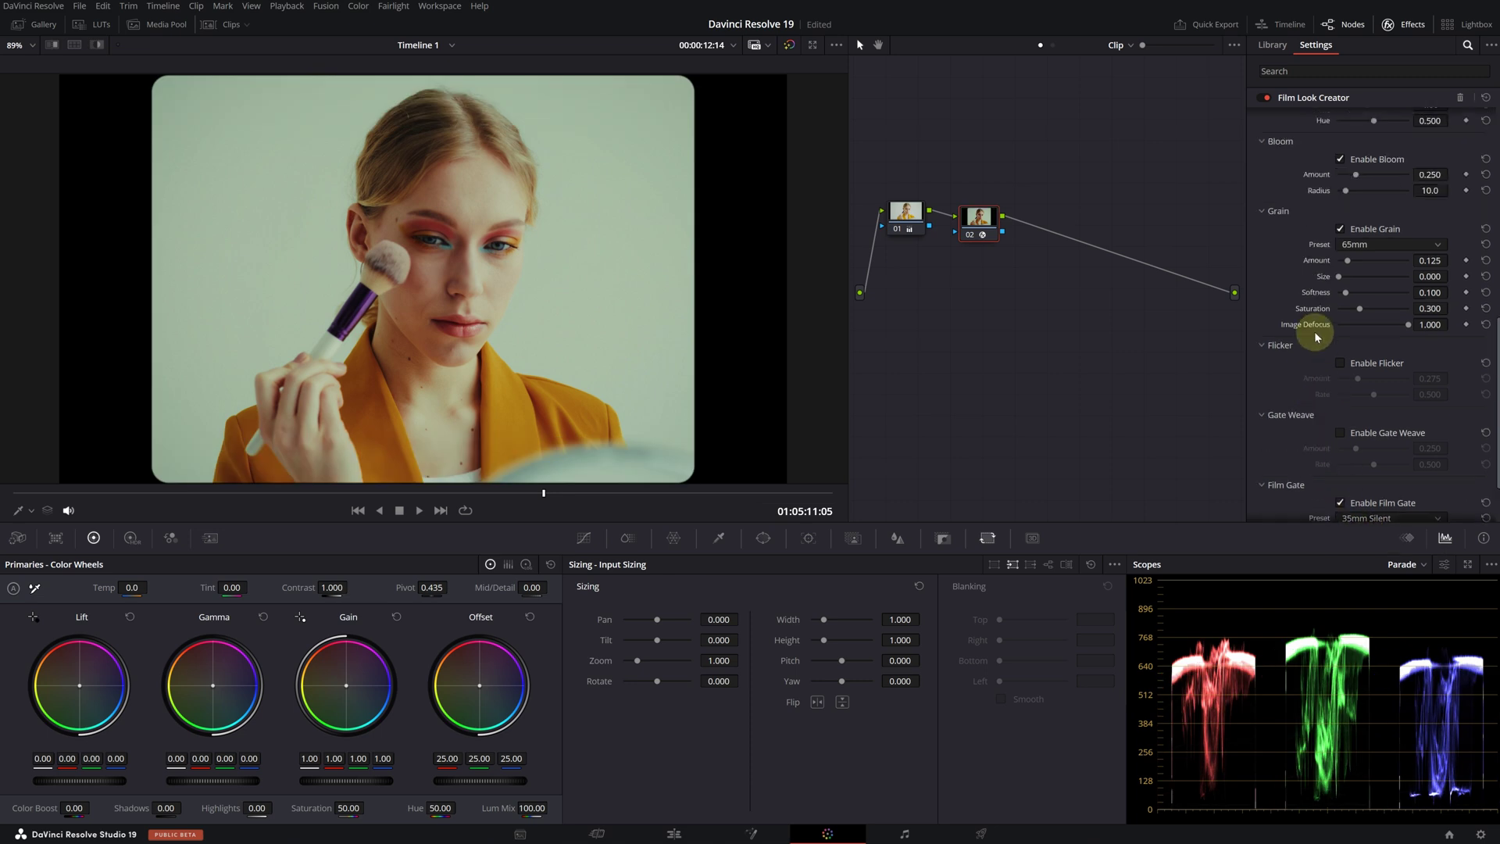
{"action": "scroll", "coordinate": [1297, 373], "scroll_direction": "up", "scroll_amount": 3}
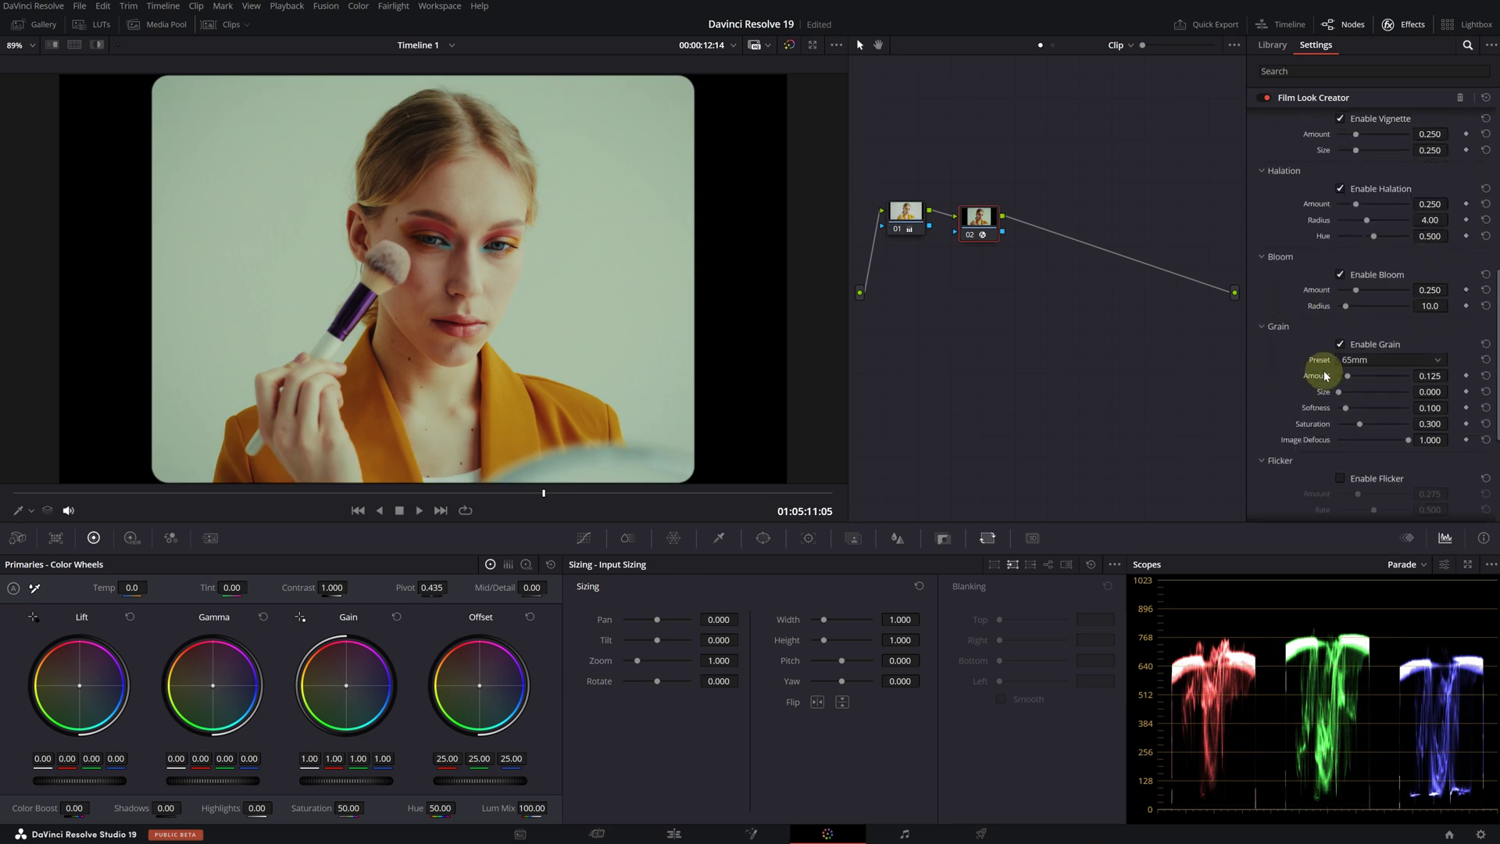
{"action": "left_click", "coordinate": [1344, 377]}
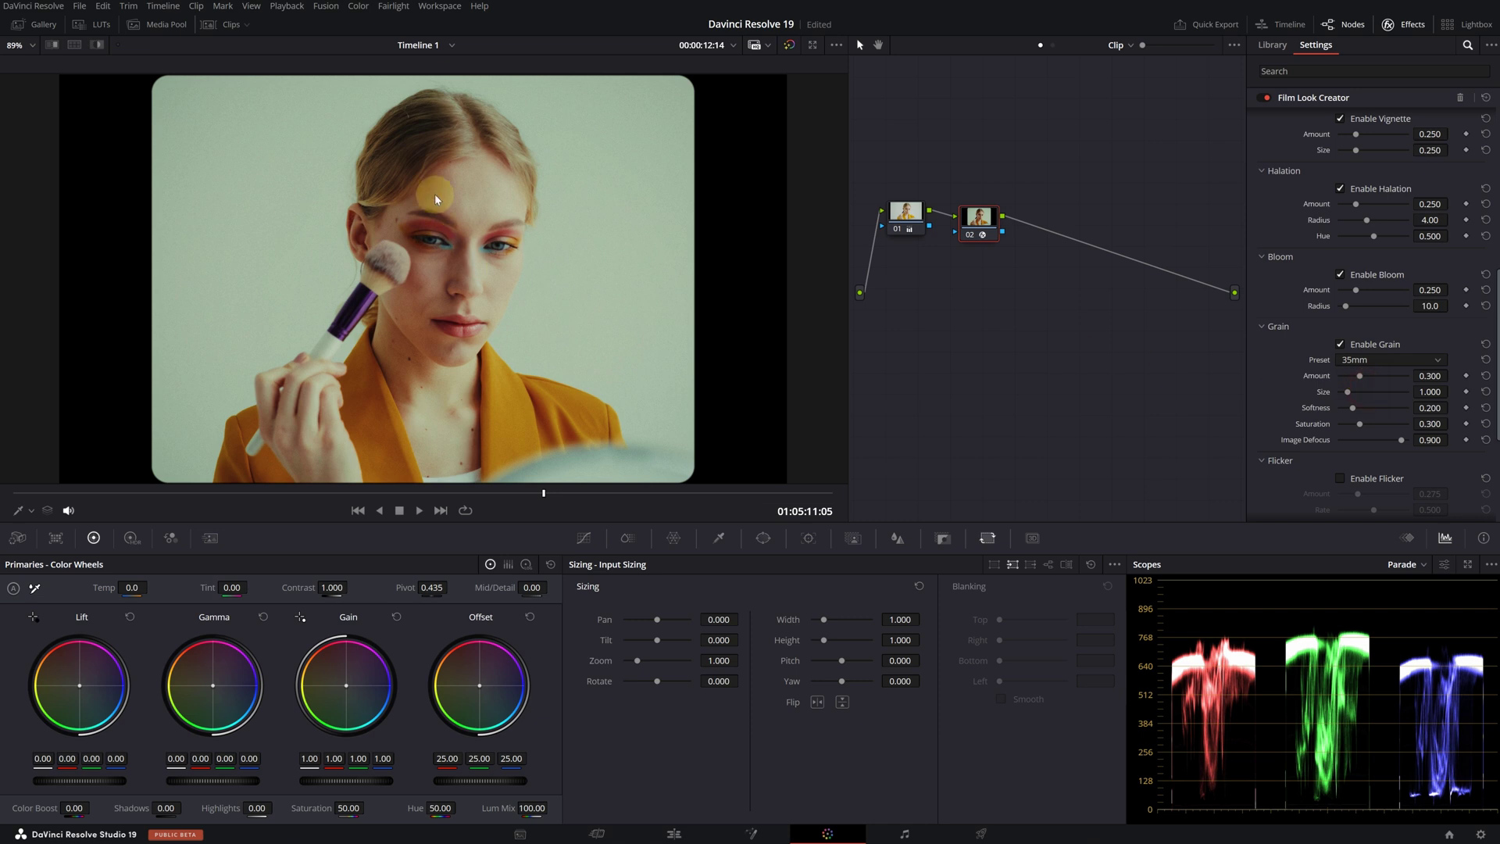
- Toggle Enable Grain off and on several times to compare, leaving grain enabled
{"action": "scroll", "coordinate": [660, 271], "scroll_direction": "up", "scroll_amount": 8}
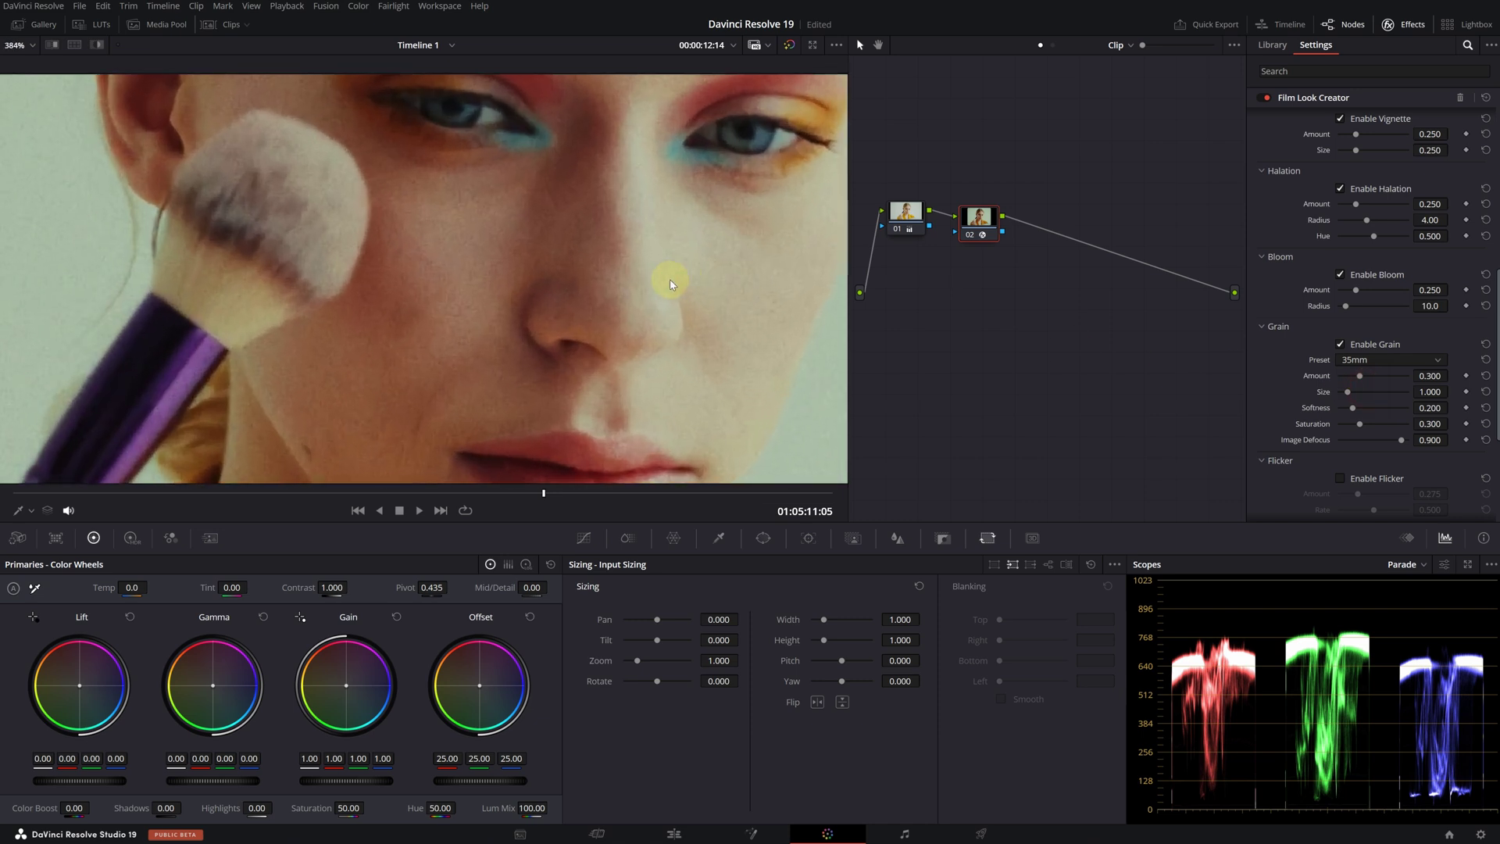
{"action": "left_click", "coordinate": [1340, 344]}
{"action": "left_click", "coordinate": [1341, 345]}
{"action": "left_click", "coordinate": [1341, 345]}
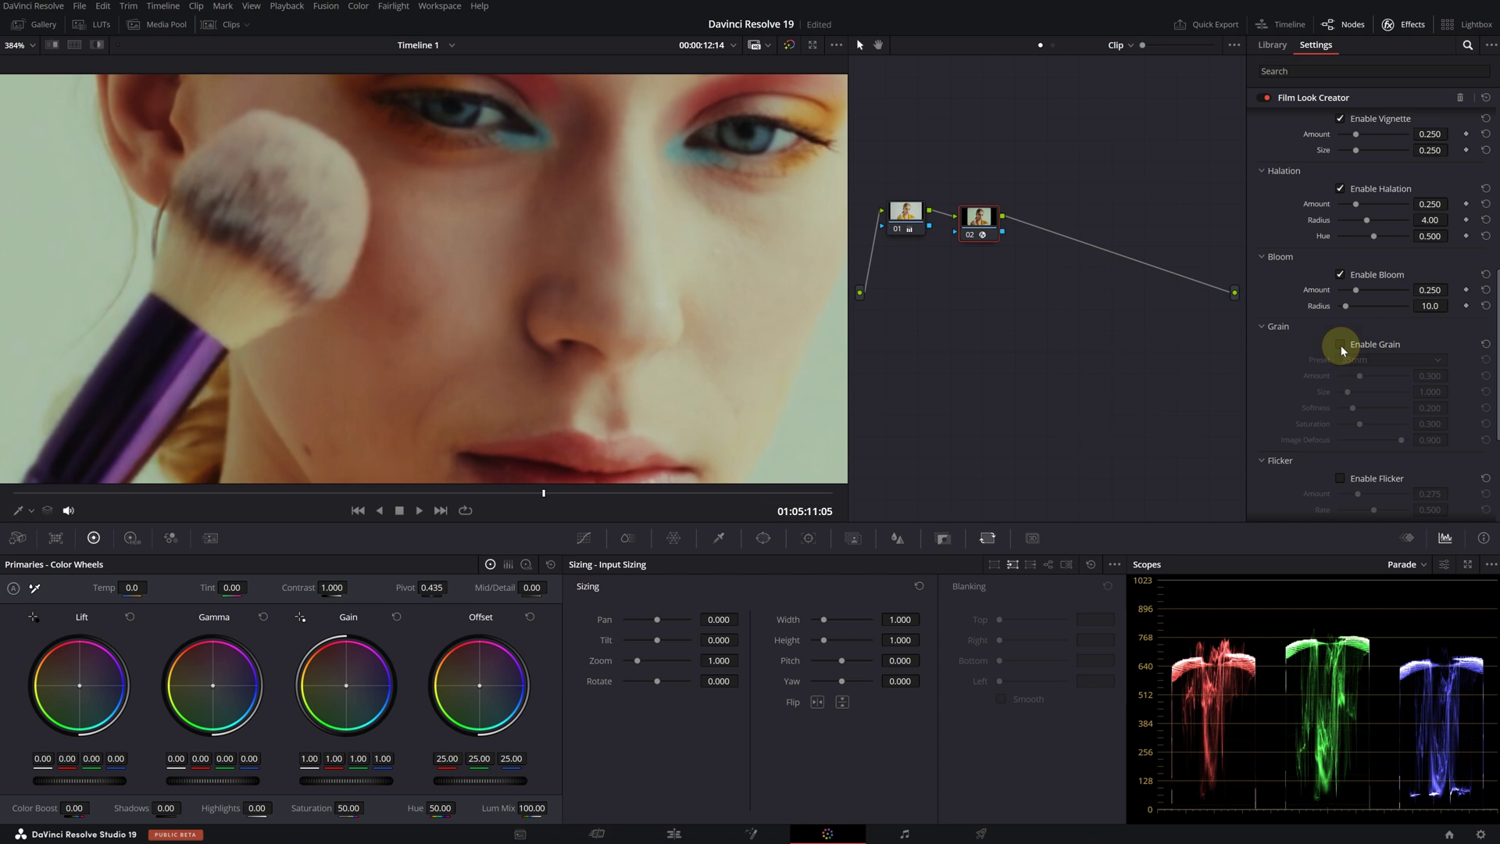
{"action": "left_click", "coordinate": [1341, 346]}
{"action": "left_click", "coordinate": [1340, 346]}
{"action": "left_click", "coordinate": [1341, 346]}
- Lighten Grain Amount to 0.138, then compare Bloom and lower its Amount to 0.202
{"action": "left_click_drag", "start_coordinate": [1422, 376], "coordinate": [1293, 375]}
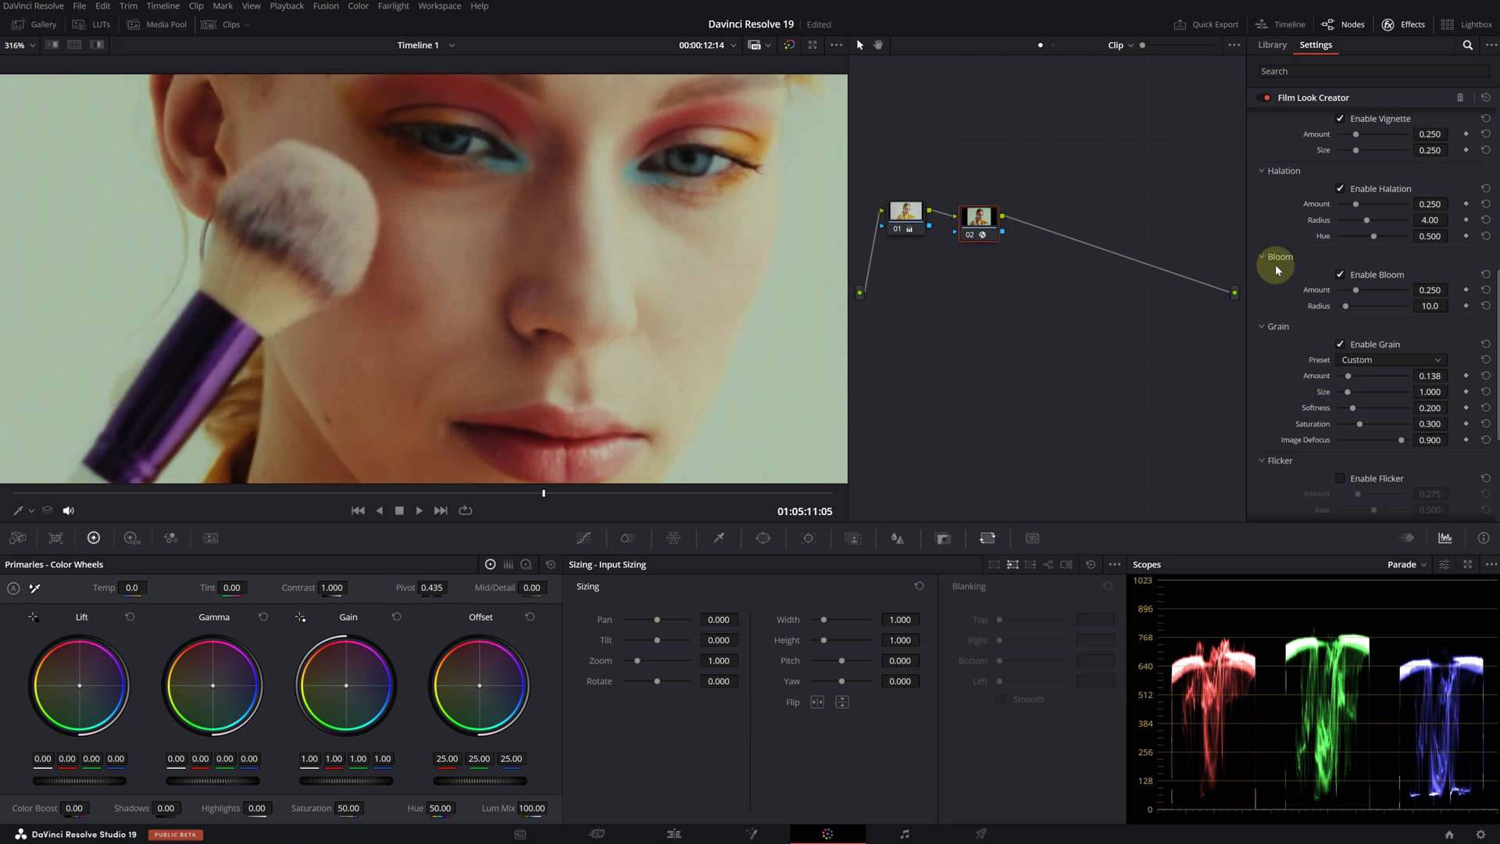
{"action": "left_click", "coordinate": [1341, 276]}
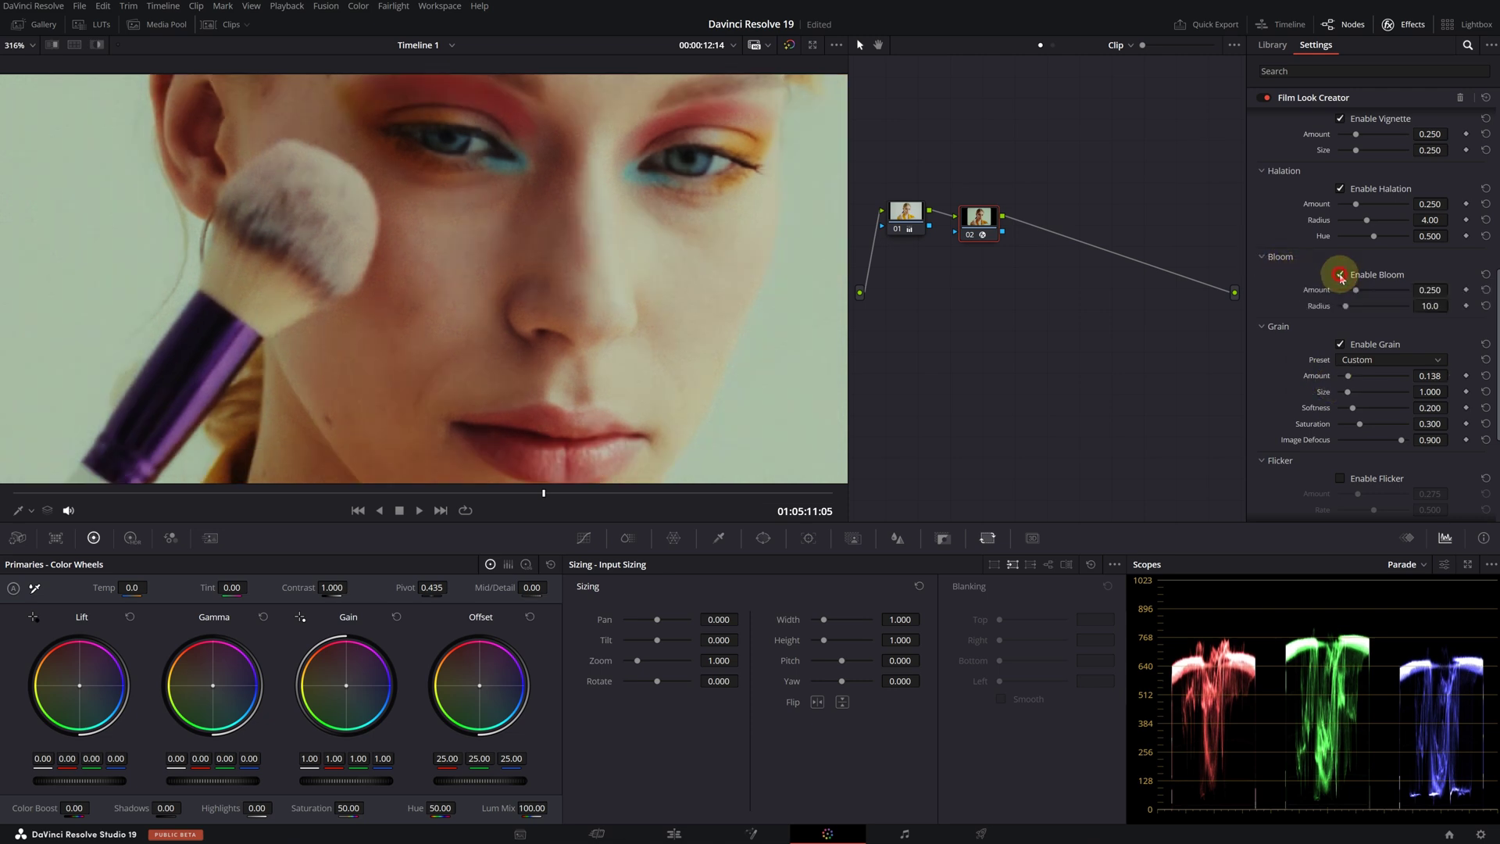
{"action": "mouse_move", "coordinate": [1355, 290]}
{"action": "left_mouse_down"}
{"action": "mouse_move", "coordinate": [1393, 308]}
{"action": "mouse_move", "coordinate": [1361, 310]}
{"action": "left_mouse_up"}
- Compare Halation at 0.000, settle it at 0.055, and refit the frame in the viewer
{"action": "scroll", "coordinate": [1328, 300], "scroll_direction": "up", "scroll_amount": 5}
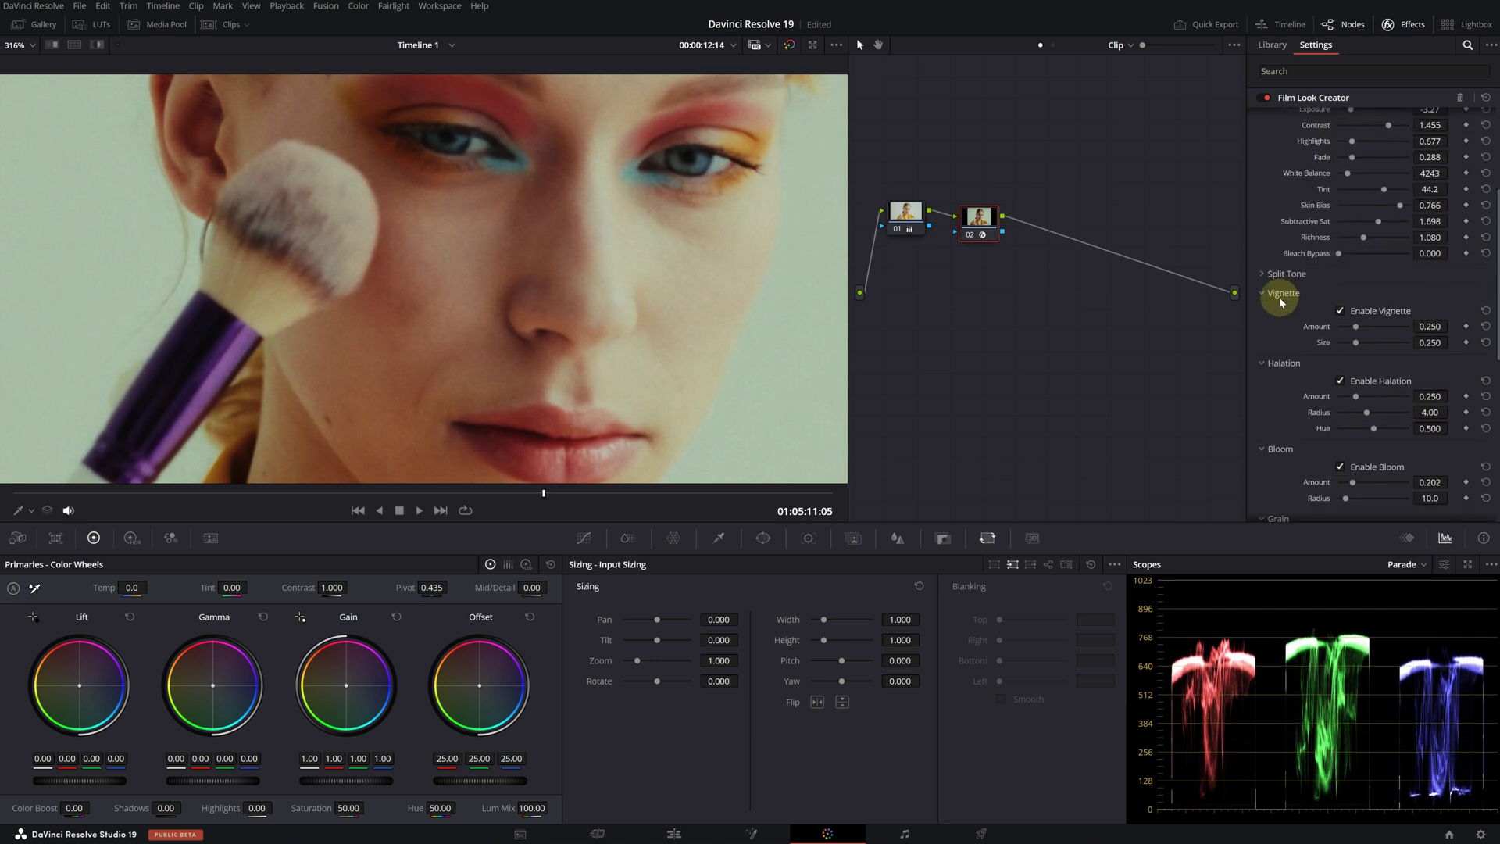
{"action": "left_click_drag", "start_coordinate": [1353, 396], "coordinate": [1433, 408]}
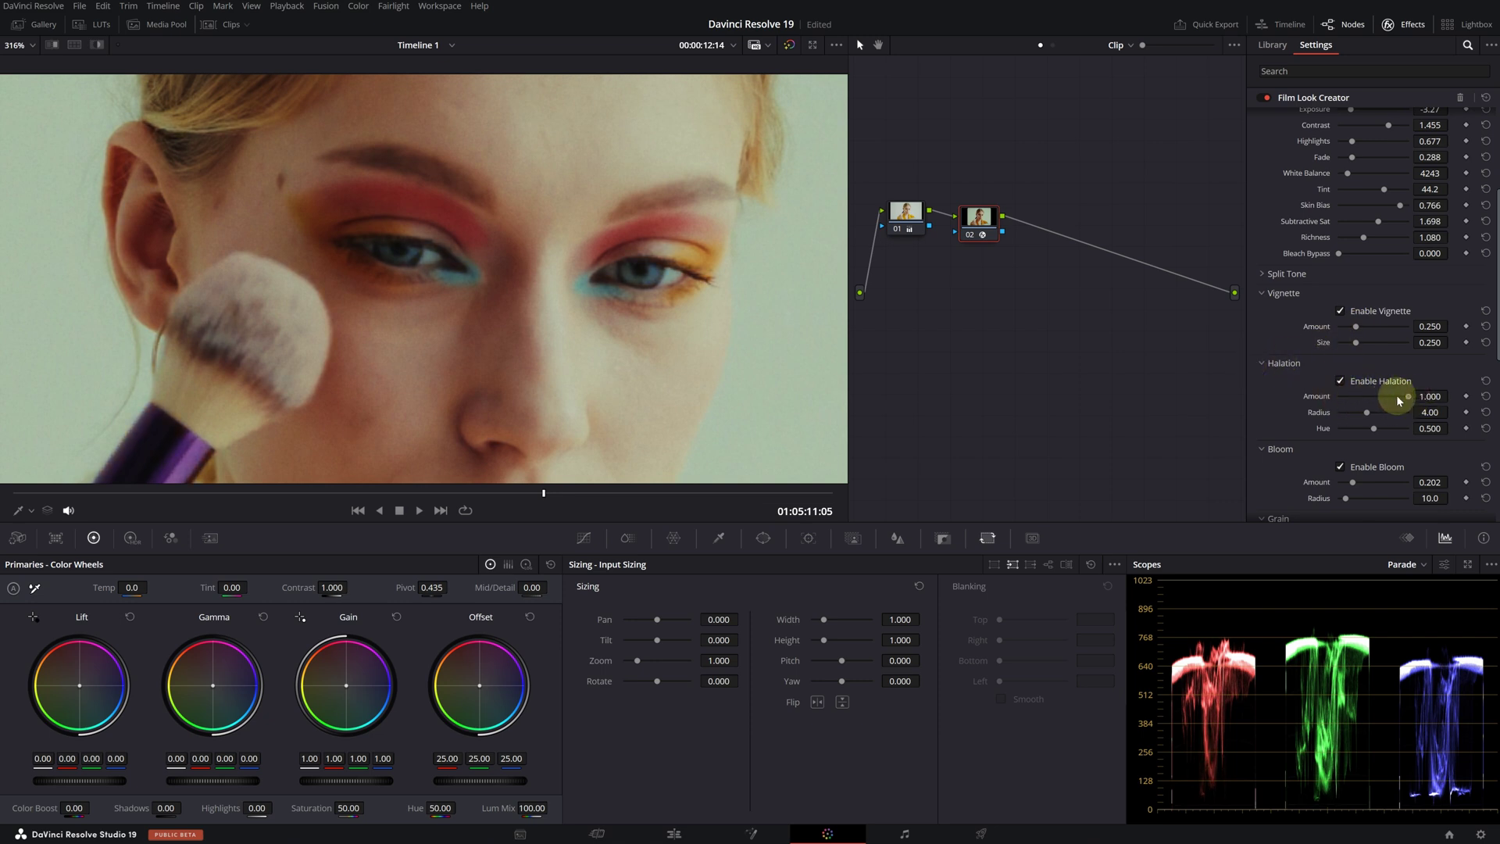
{"action": "mouse_move", "coordinate": [1339, 396]}
{"action": "left_mouse_down"}
{"action": "mouse_move", "coordinate": [1376, 392]}
{"action": "mouse_move", "coordinate": [1344, 399]}
{"action": "mouse_move", "coordinate": [1374, 412]}
{"action": "mouse_move", "coordinate": [1324, 403]}
{"action": "left_mouse_up"}
{"action": "key", "text": "shift+z"}
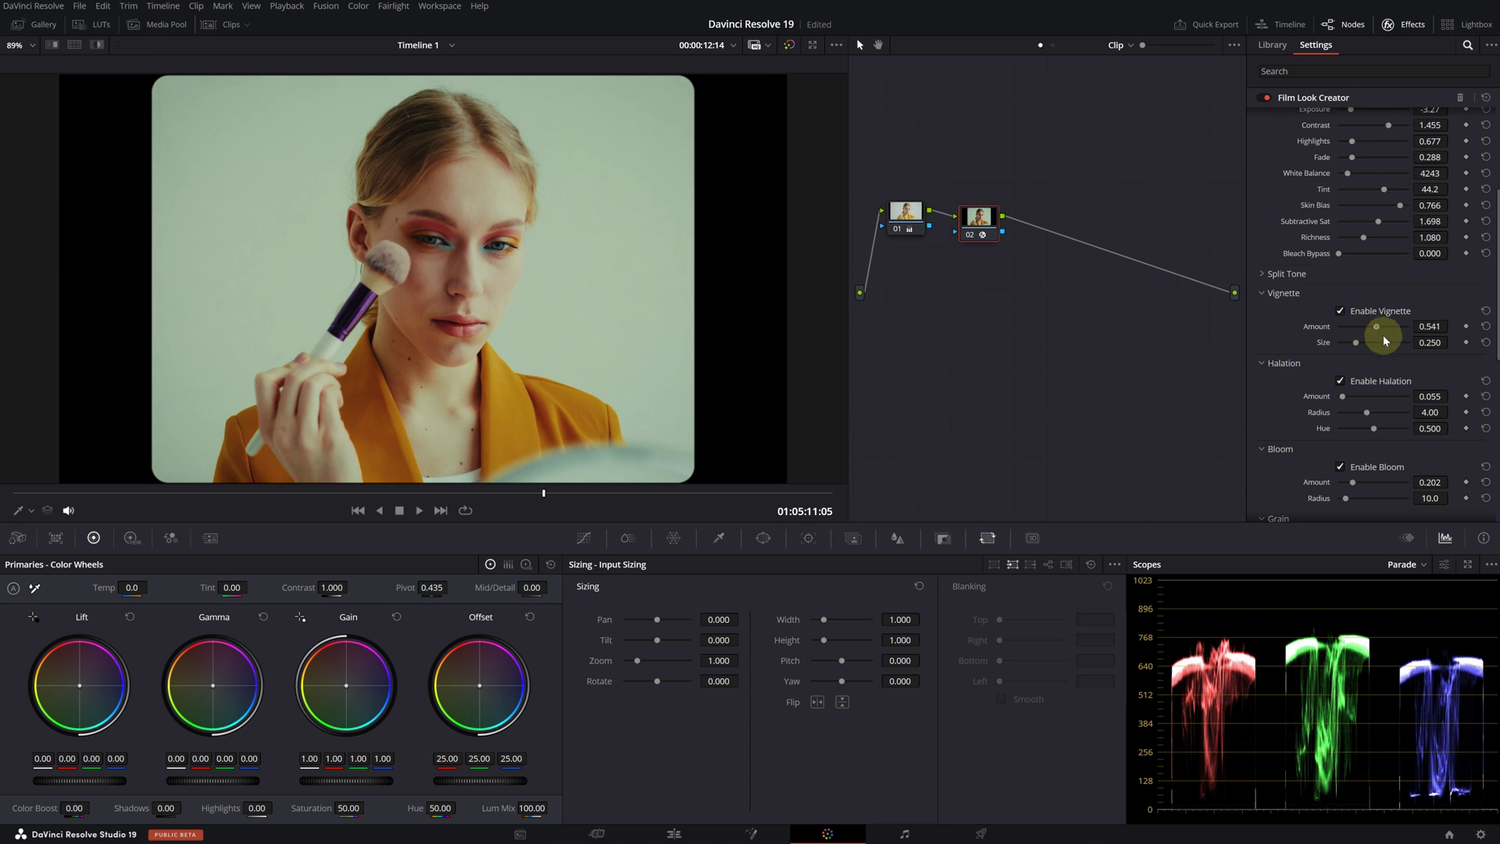